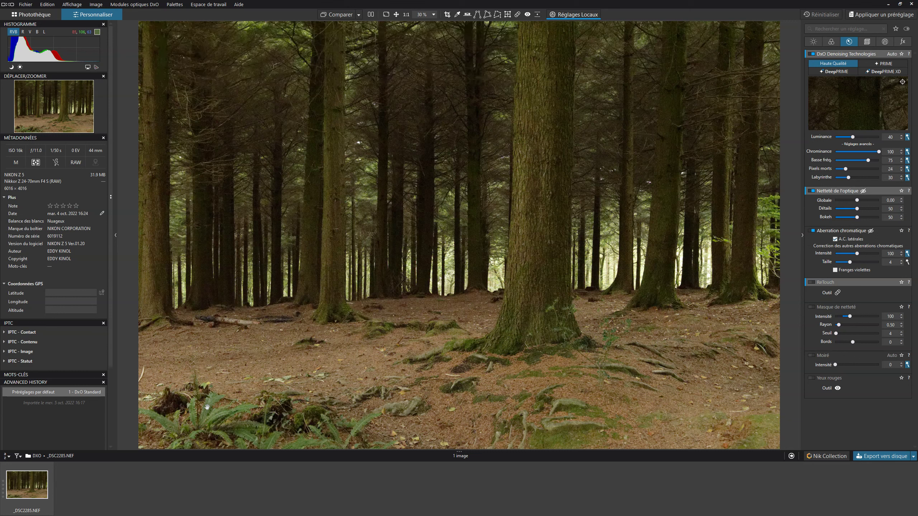
Zoom to 100% on the tree trunks and compare against the noisy original.
click(336, 349)
click(427, 177)
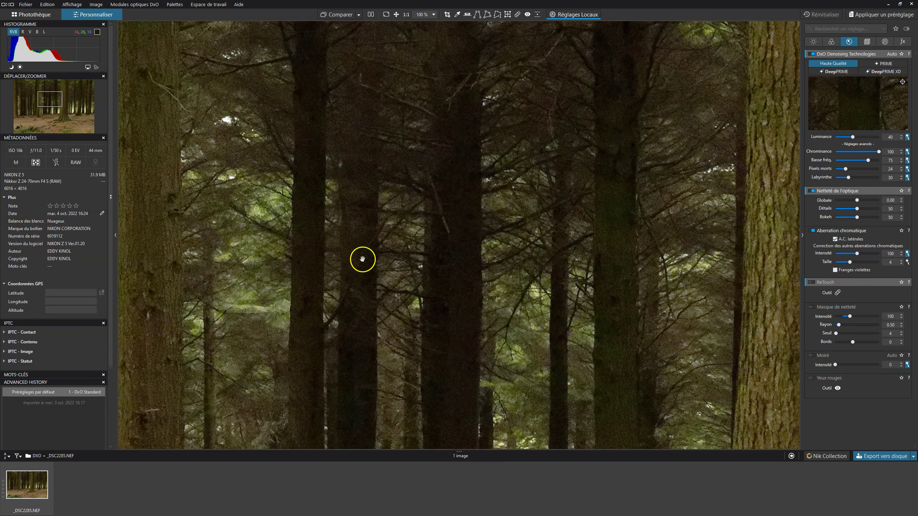
mouse_move(599, 205)
mouse_down()
mouse_move(328, 178)
mouse_move(372, 188)
mouse_up()
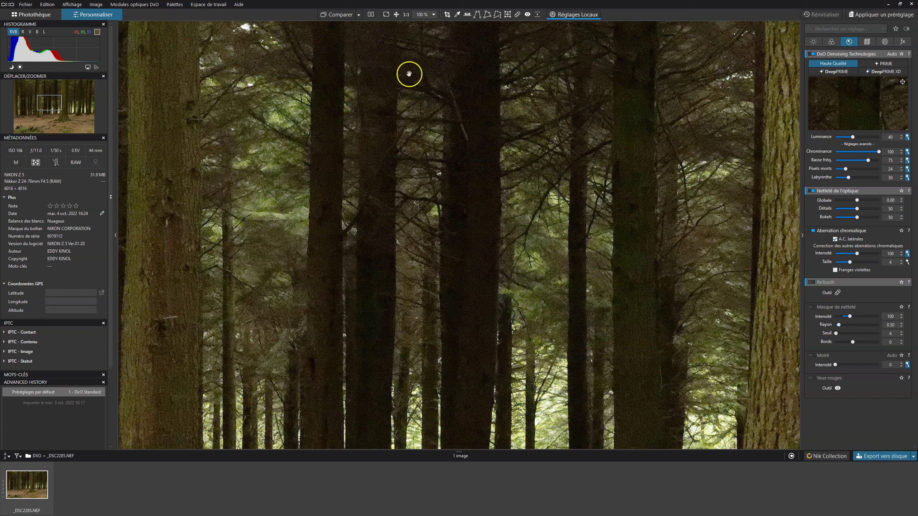
click(339, 17)
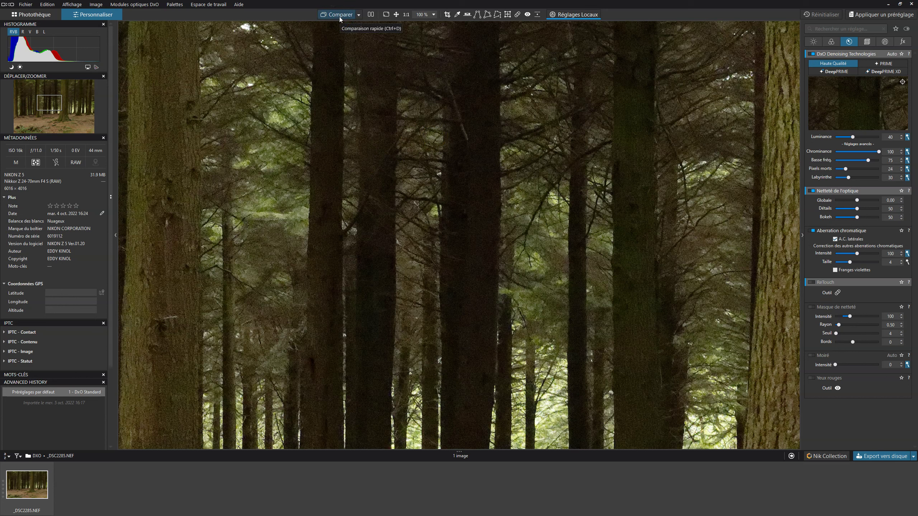
click(340, 15)
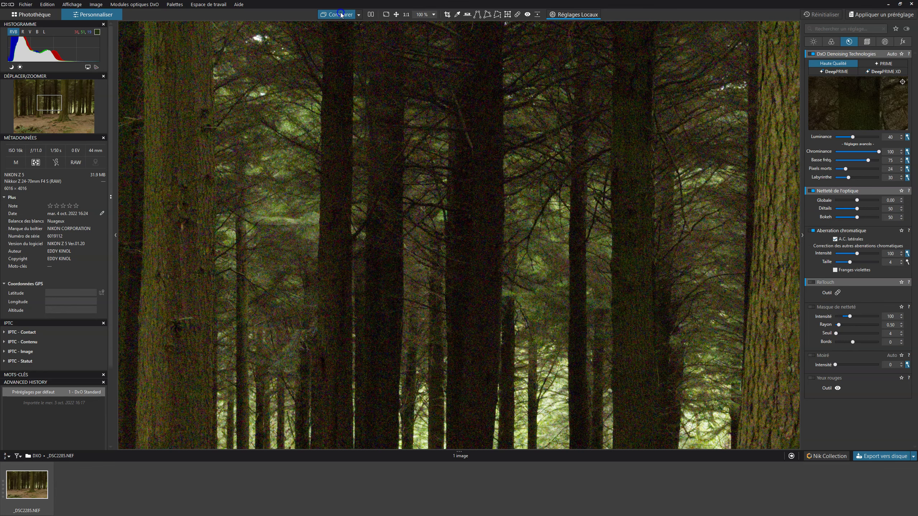
Zoom to 100% on the central tree trunk, then return to the fit view.
double_click(363, 124)
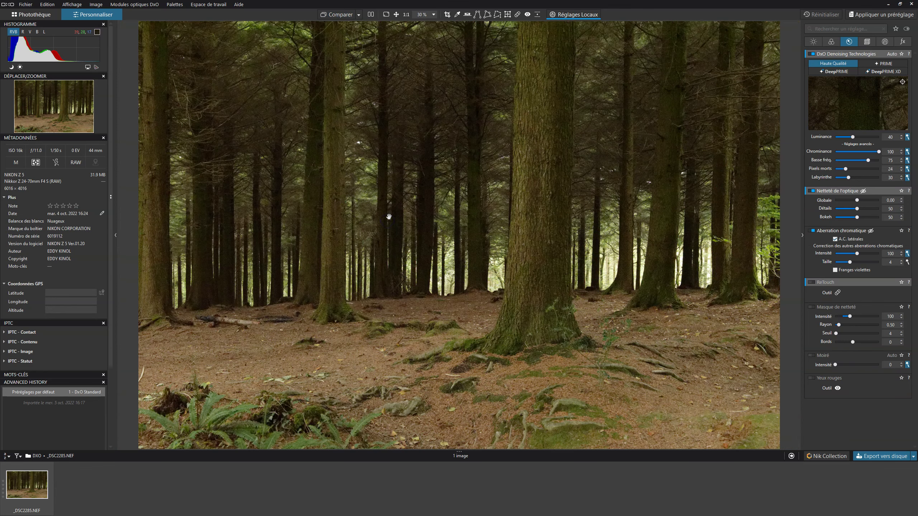
click(331, 18)
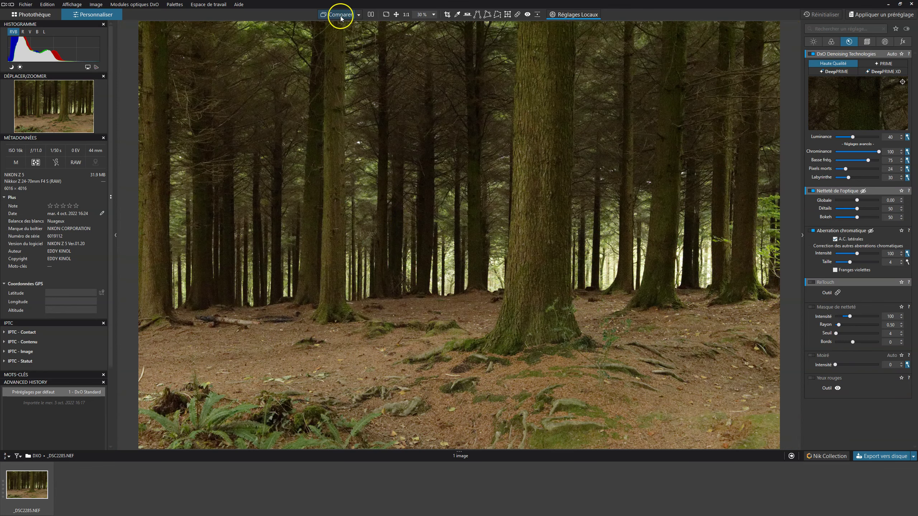
double_click(535, 116)
click(341, 16)
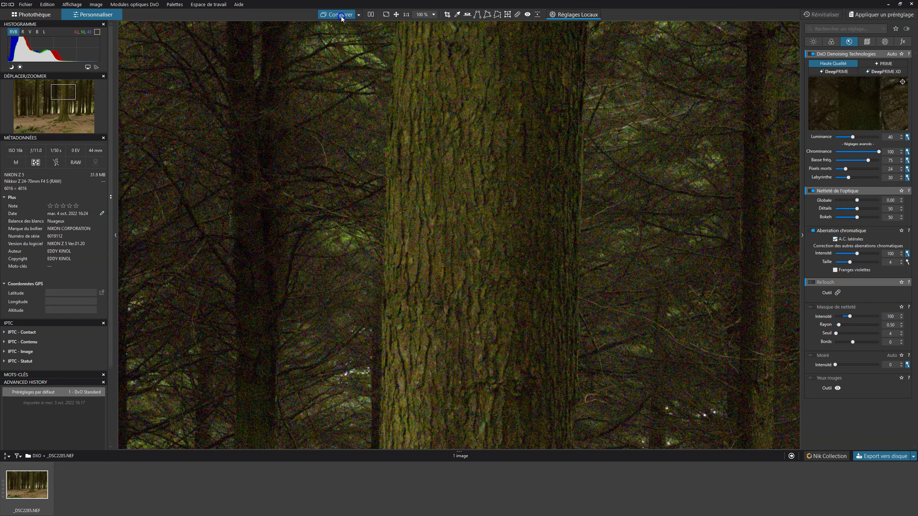
double_click(451, 270)
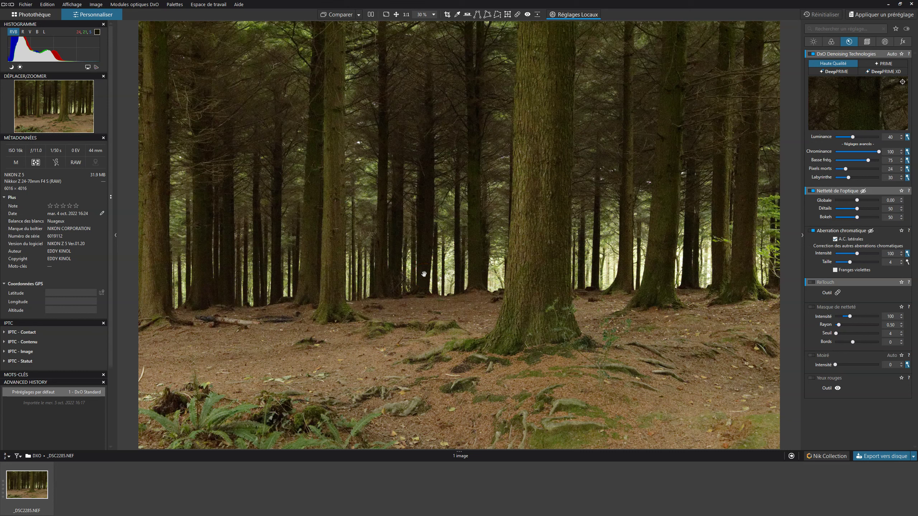
Switch denoising to DeepPRIME XD and preview the central trunk's bark, noisy versus denoised.
drag(424, 276, 694, 165)
click(880, 72)
mouse_move(868, 110)
mouse_down()
mouse_move(884, 95)
mouse_move(864, 104)
mouse_up()
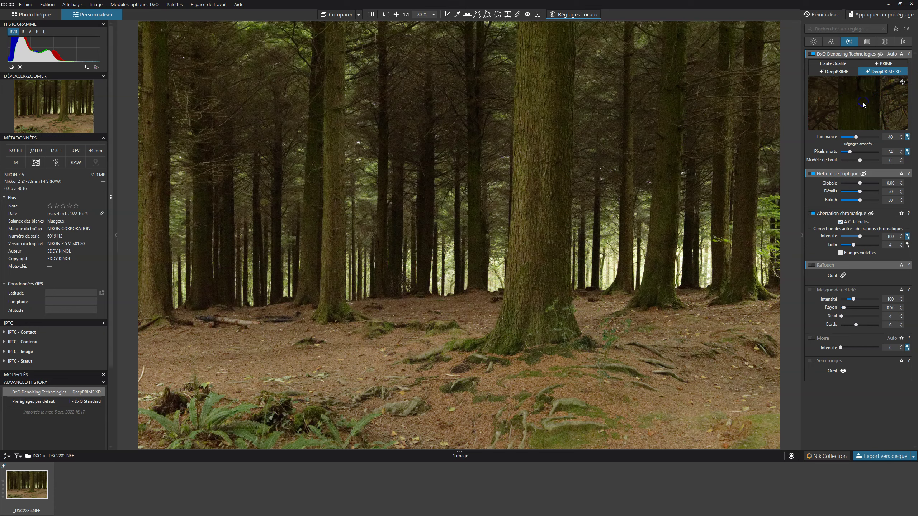
click(902, 82)
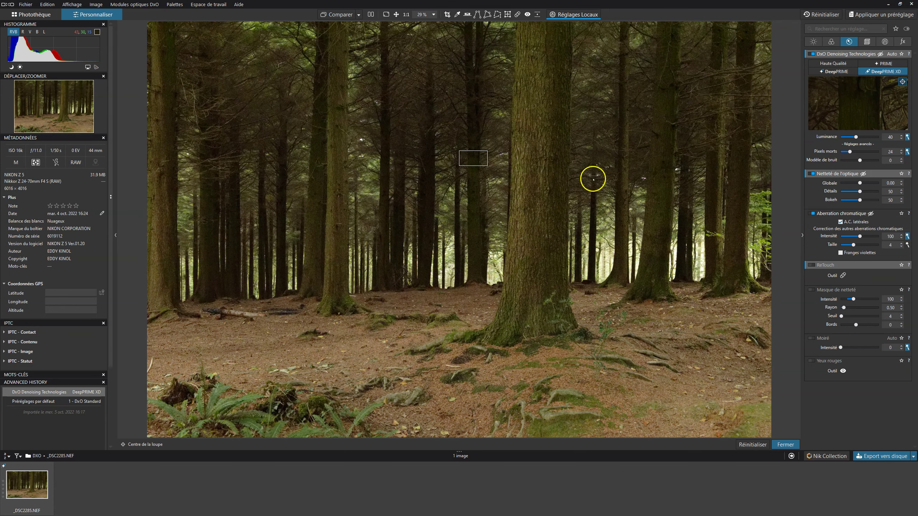
drag(593, 179, 545, 180)
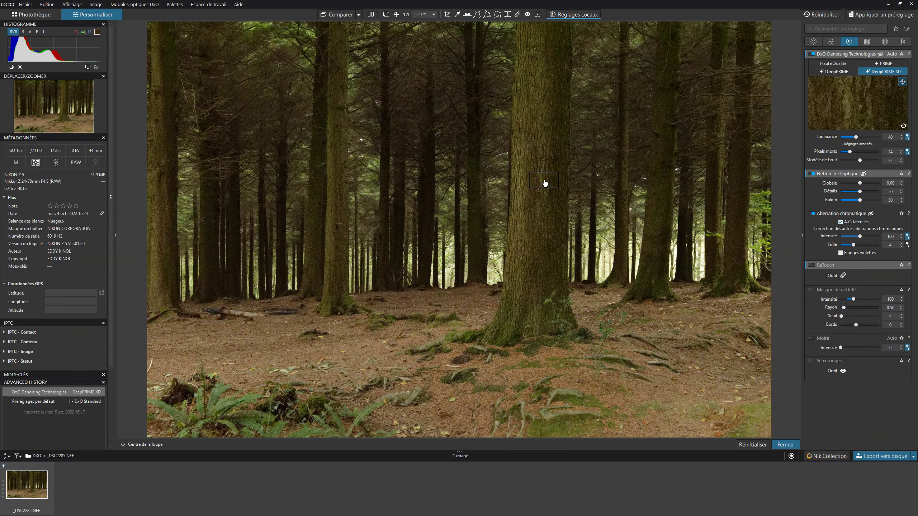
click(850, 106)
click(850, 105)
Close the loupe and export _DSC2285_DxO.jpg as a quality-100 JPEG to Z:\DXO.
click(902, 81)
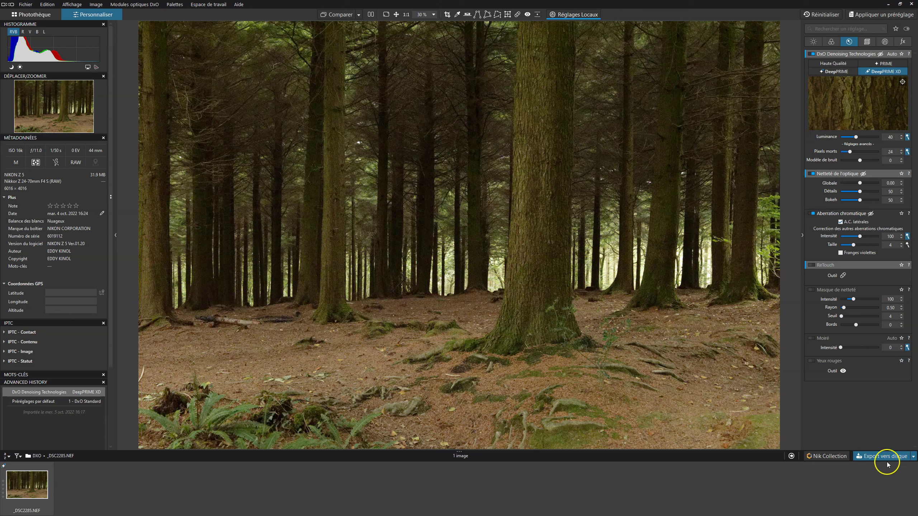
click(881, 456)
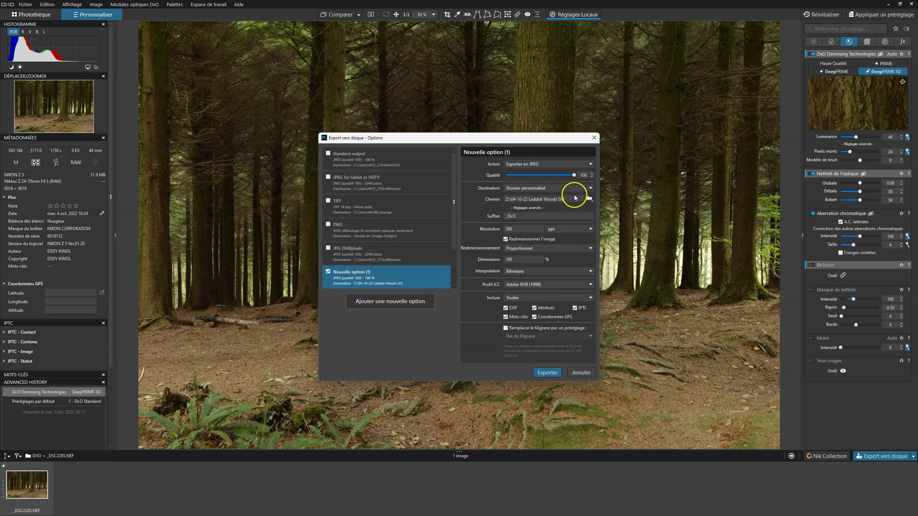
click(589, 199)
key(Return)
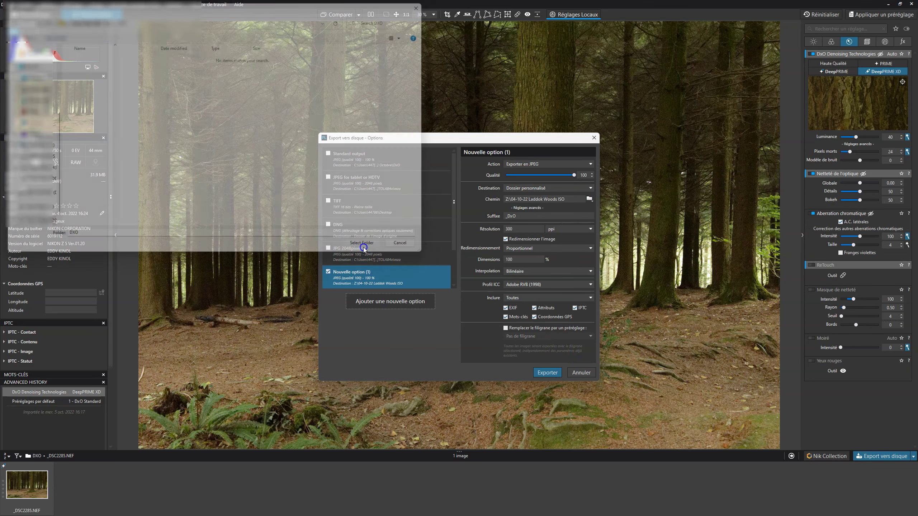
click(548, 372)
click(91, 494)
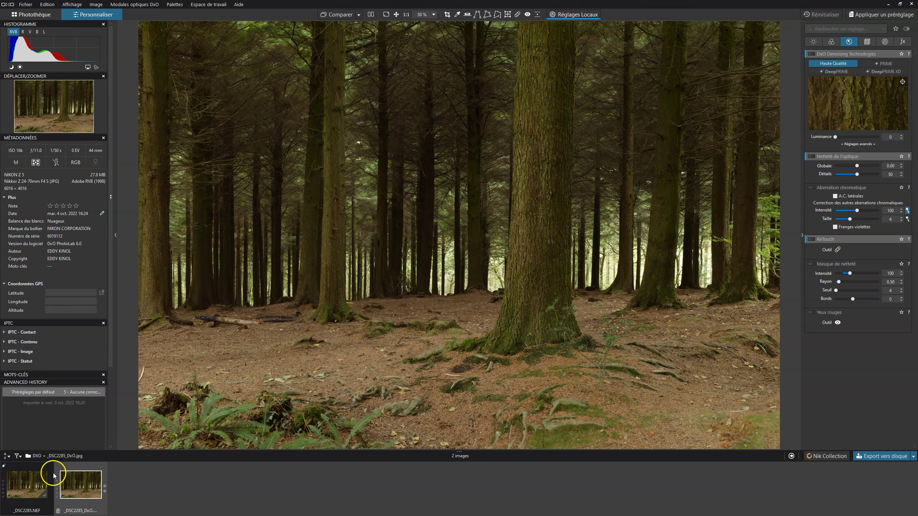
Reopen _DSC2285.NEF and compare denoised against original on the upper-left trees at 100%.
click(31, 480)
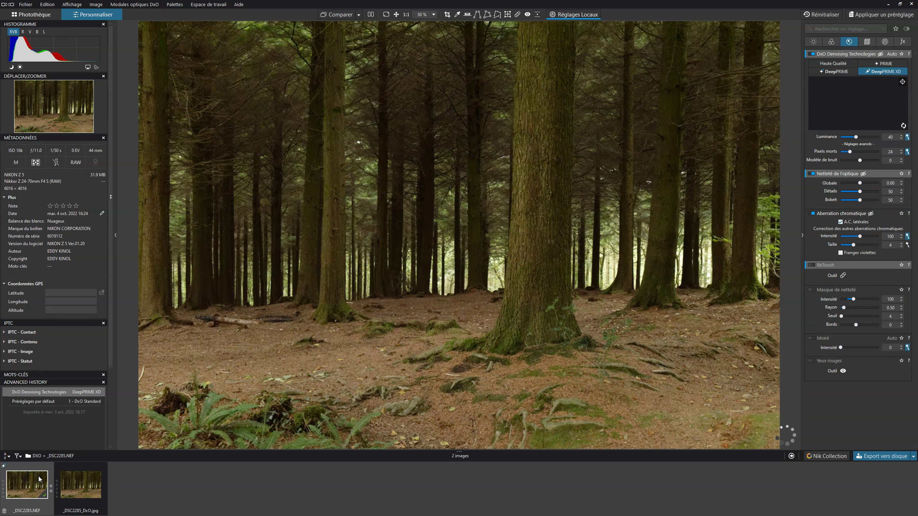
click(337, 15)
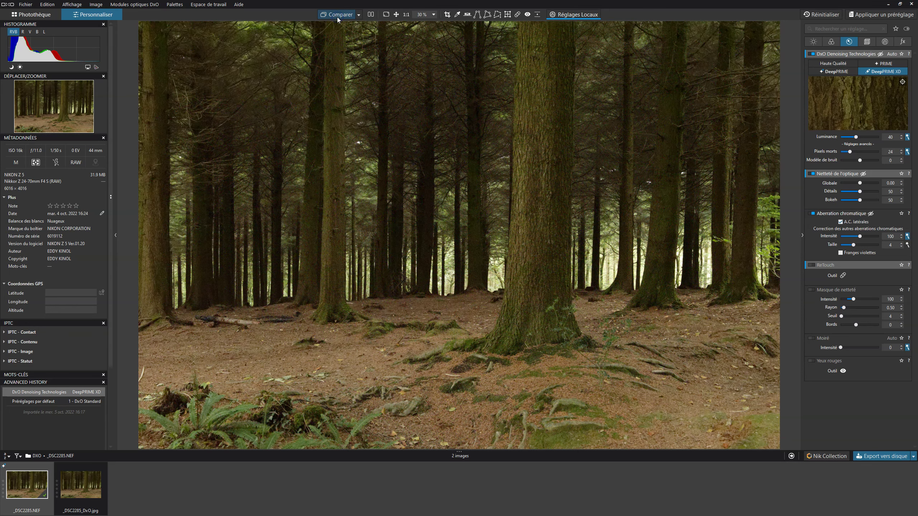
click(337, 15)
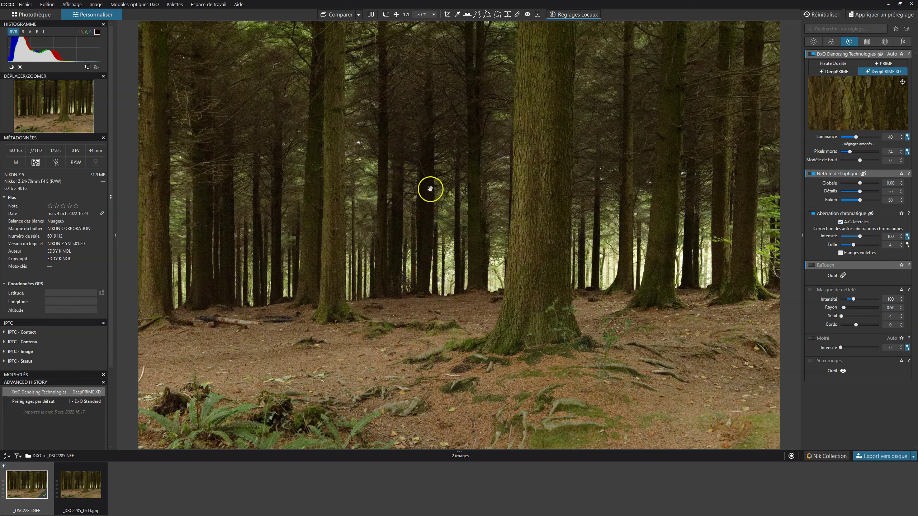
click(334, 154)
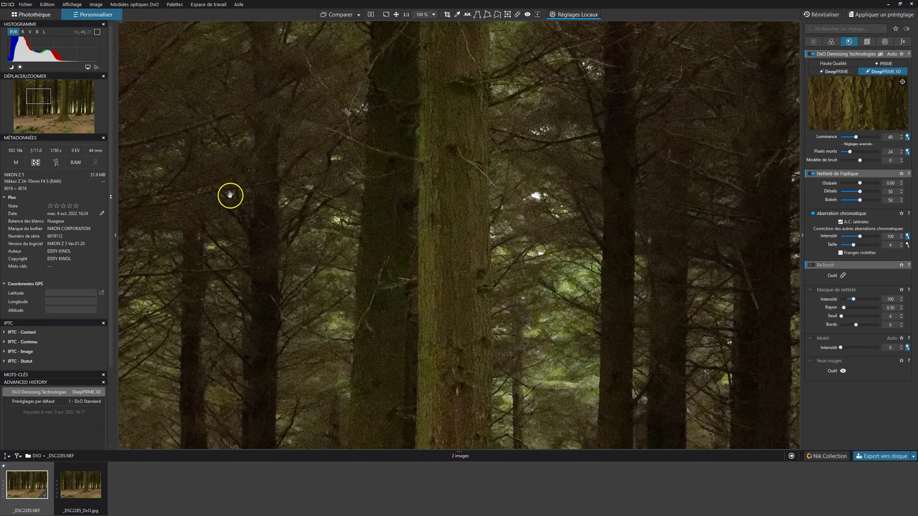
click(338, 15)
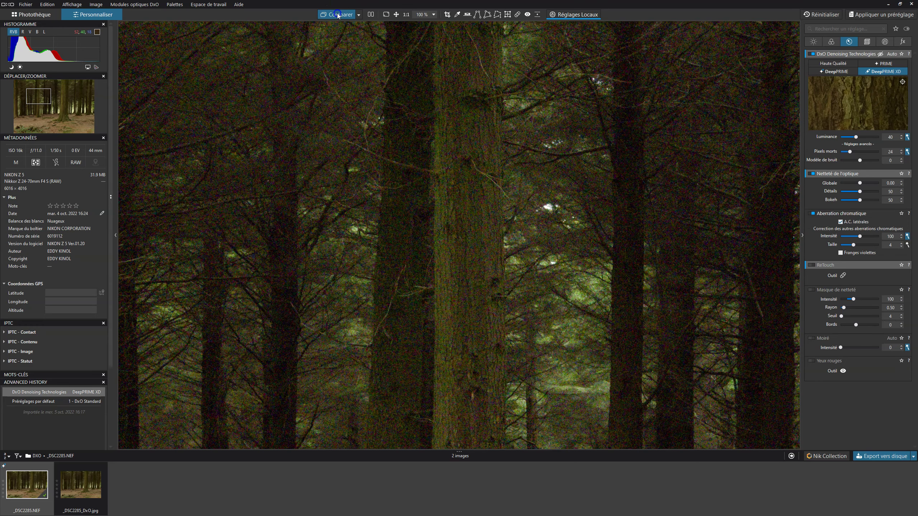
click(337, 15)
click(345, 17)
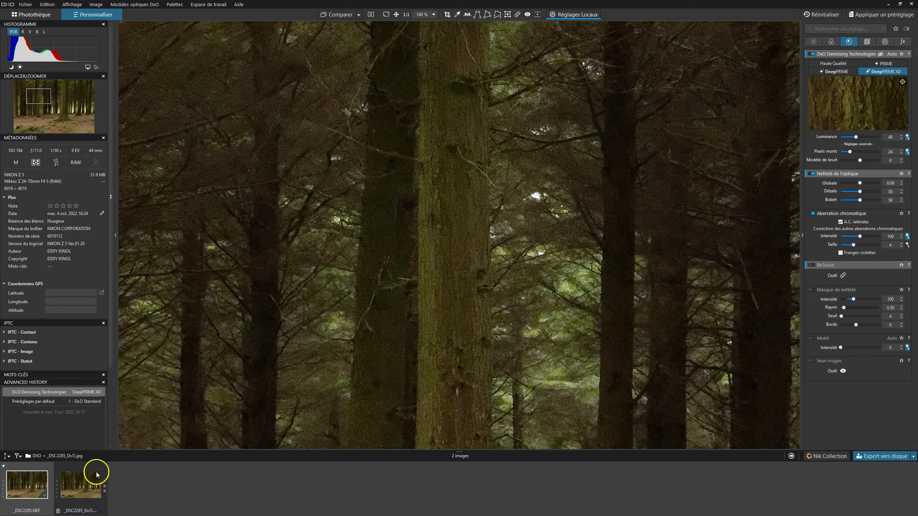
Set _DSC2285_DxO.jpg as the comparison reference and toggle it against the edit.
click(359, 16)
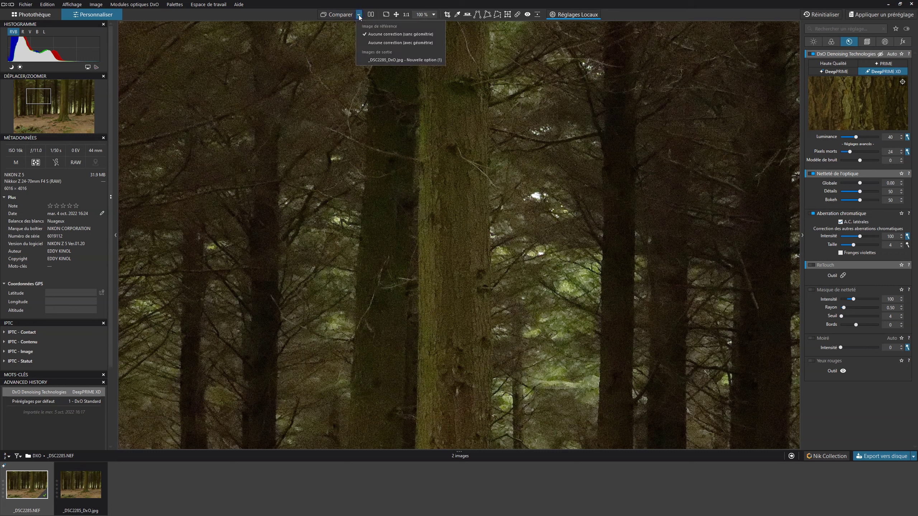
click(391, 62)
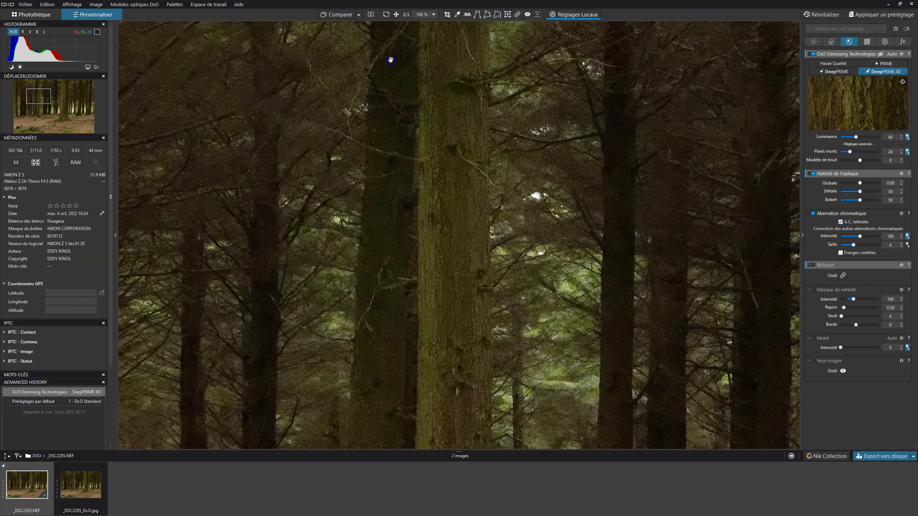
click(335, 16)
click(335, 15)
click(335, 16)
click(335, 15)
Pan across several trunks at 100%, comparing the exported JPEG with the RAW edit.
drag(466, 263, 222, 150)
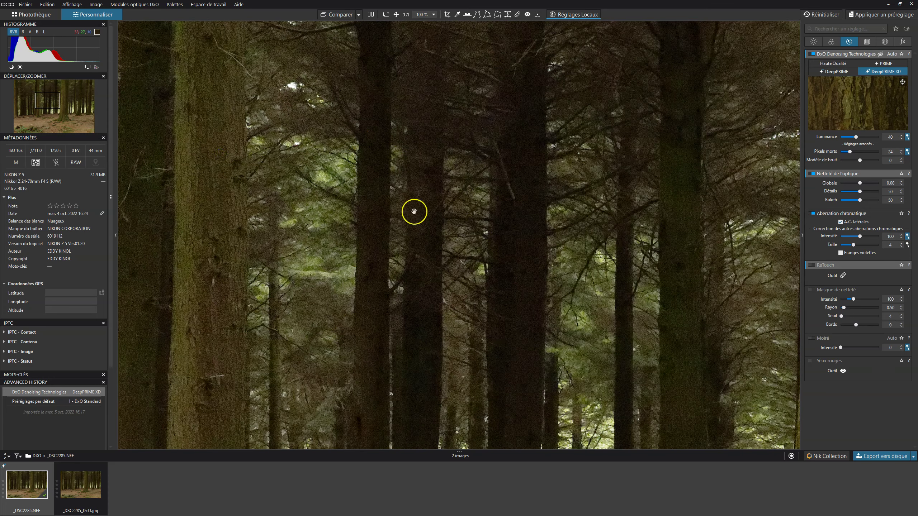
click(333, 16)
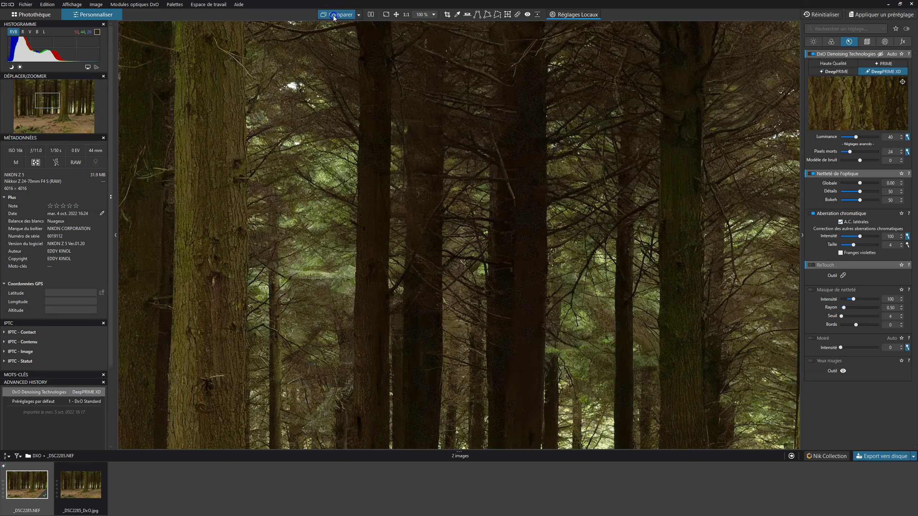
drag(649, 229, 248, 178)
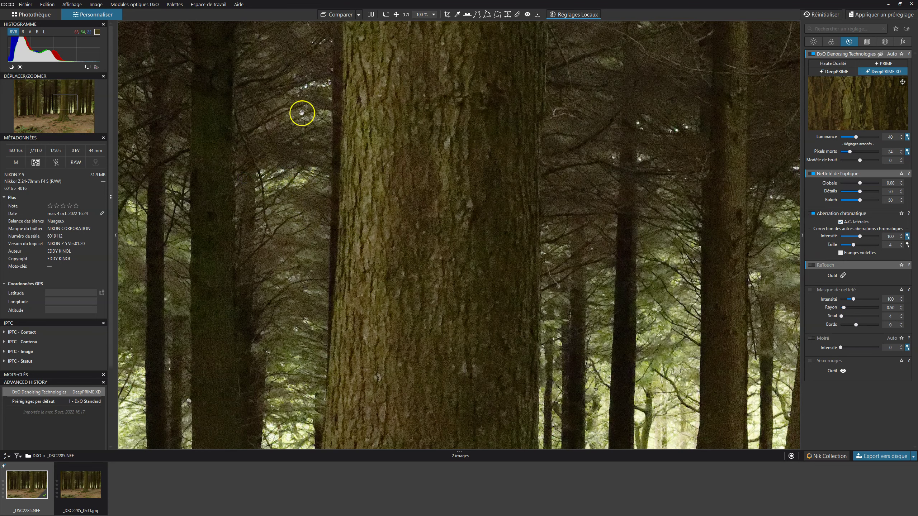
click(335, 19)
drag(484, 302, 222, 260)
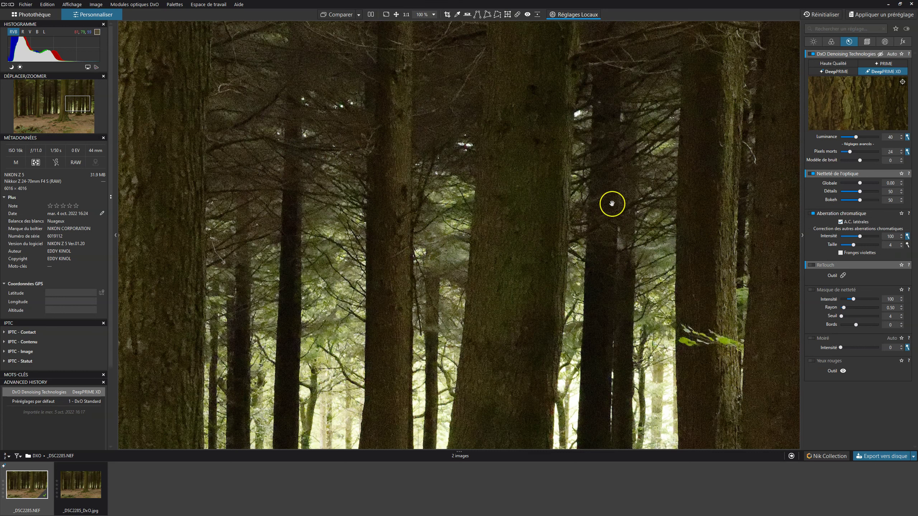
Pan across the trunks at 100%, toggling between denoised and original renderings.
click(336, 16)
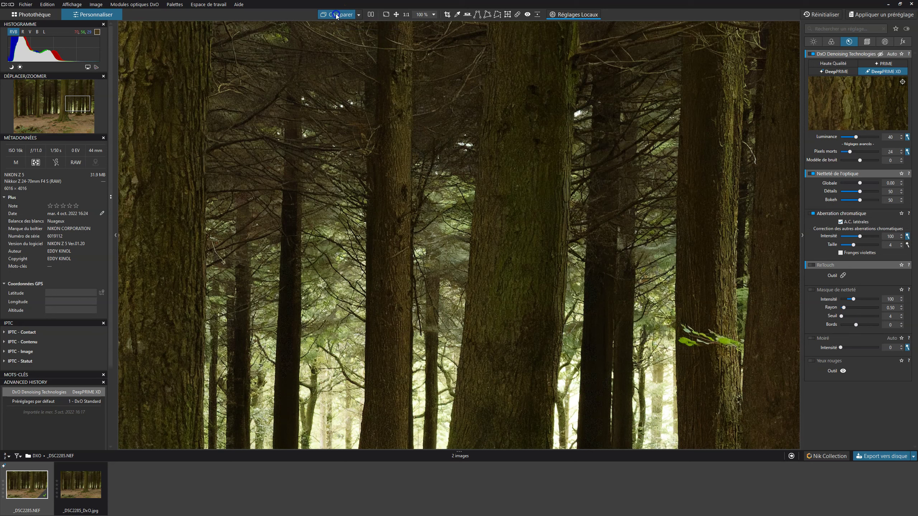
click(336, 15)
click(336, 16)
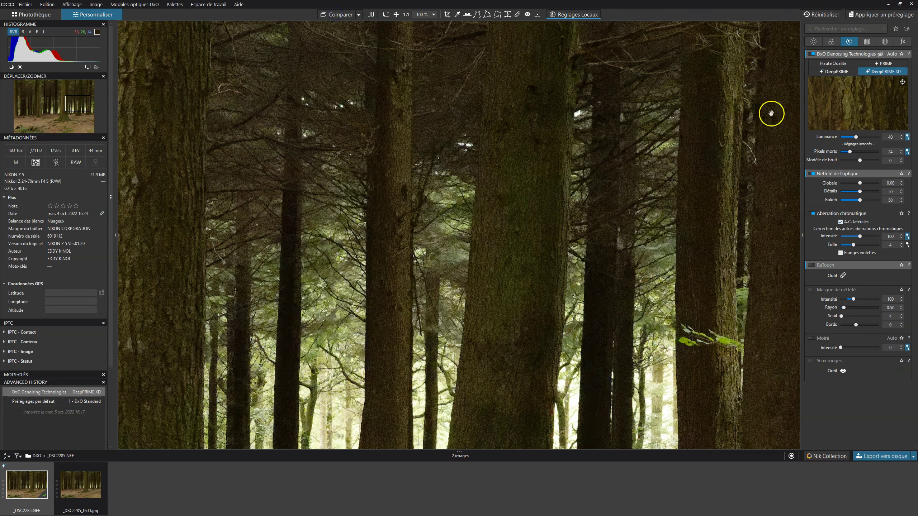
drag(701, 160, 564, 188)
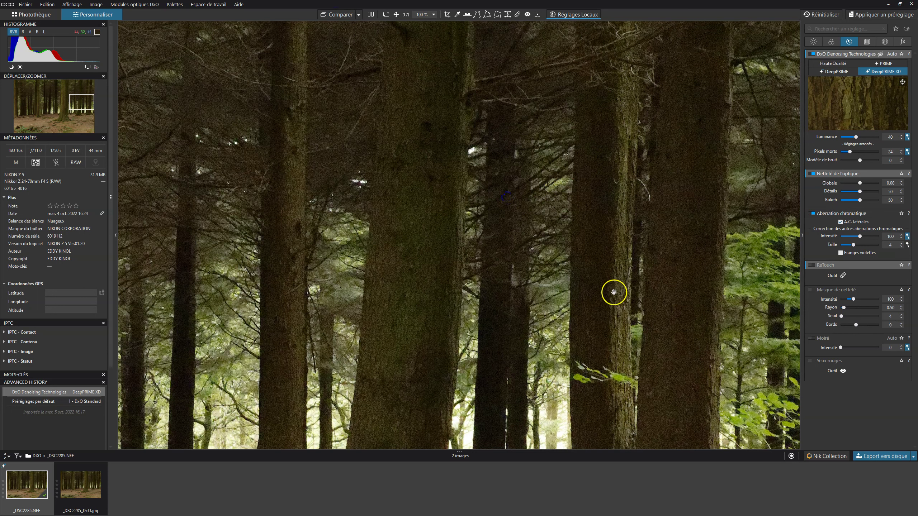
click(339, 15)
click(337, 16)
click(330, 16)
click(336, 14)
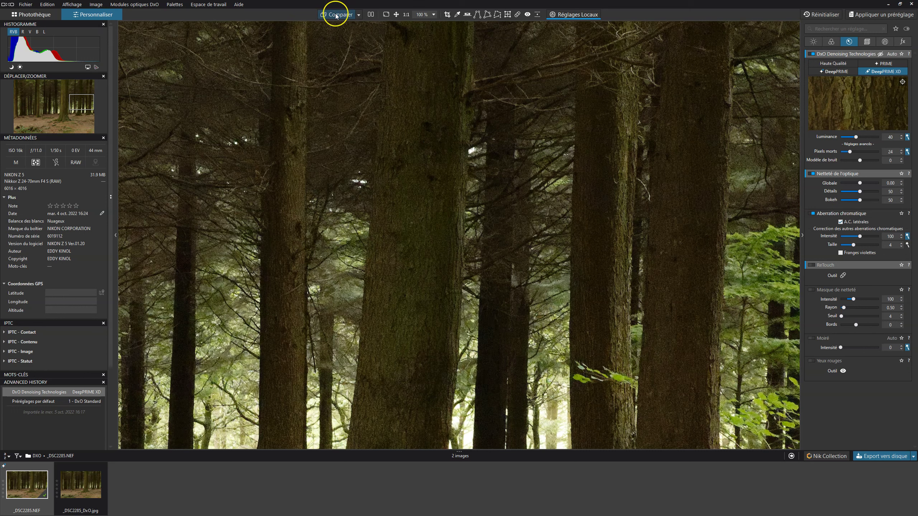
Fit the photo, zoom to full size on the central trunk base, and compare.
click(407, 295)
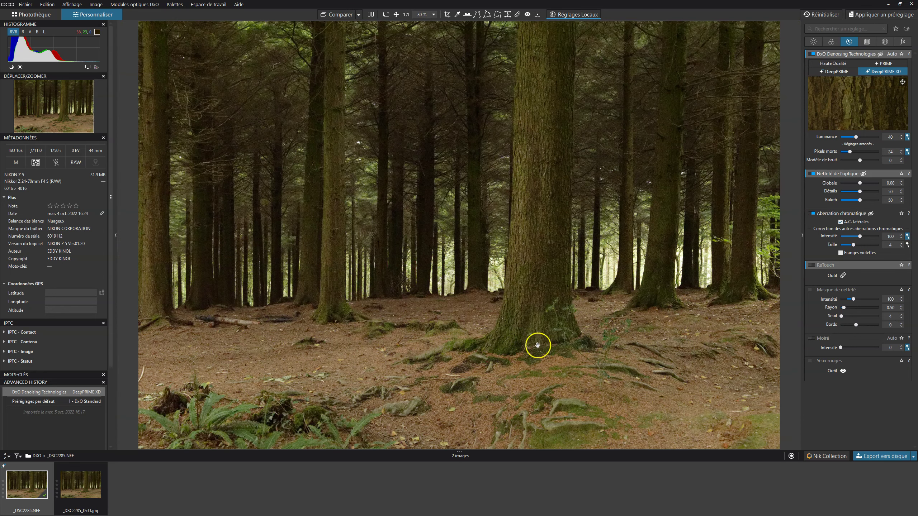
click(435, 328)
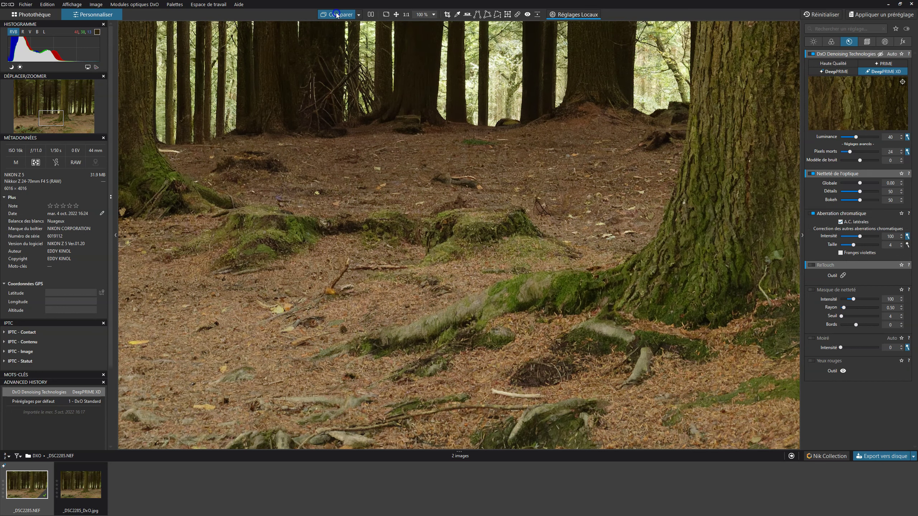
drag(220, 170, 215, 258)
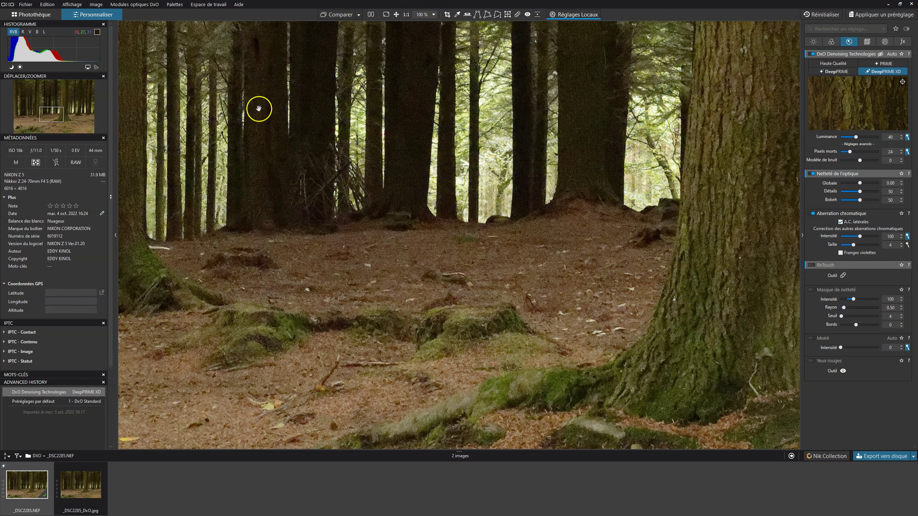
click(332, 16)
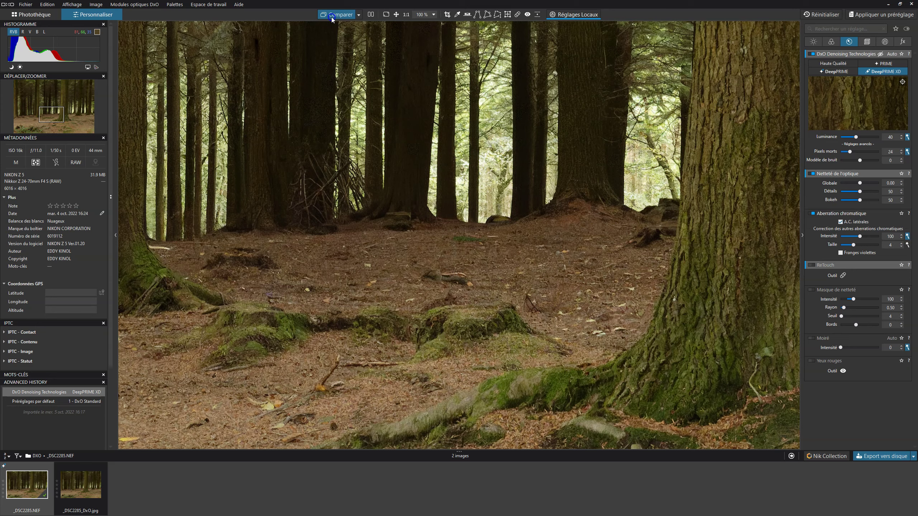
Open _DSC2285_DxO.jpg, pan across its trunks, then fit the whole image in view.
click(83, 486)
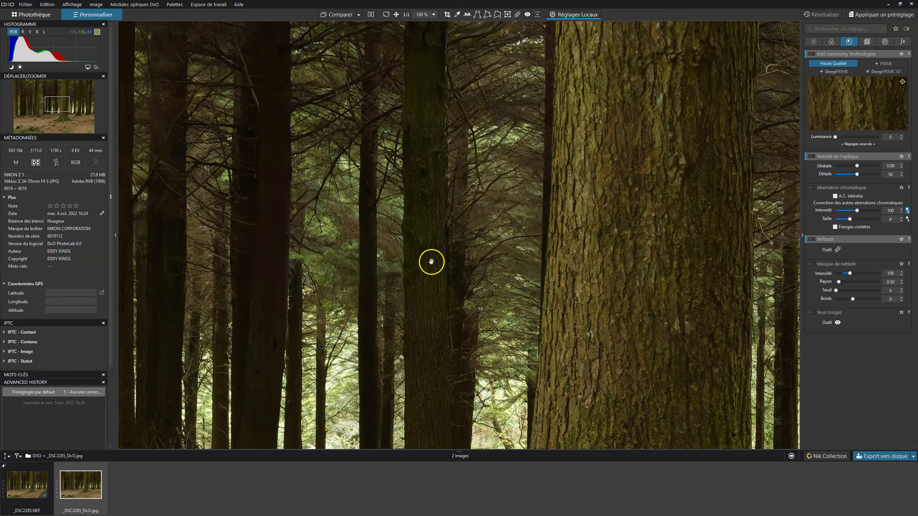
drag(430, 260, 242, 213)
drag(607, 281, 346, 275)
mouse_move(523, 287)
mouse_down()
mouse_move(287, 250)
mouse_move(311, 336)
mouse_move(324, 195)
mouse_up()
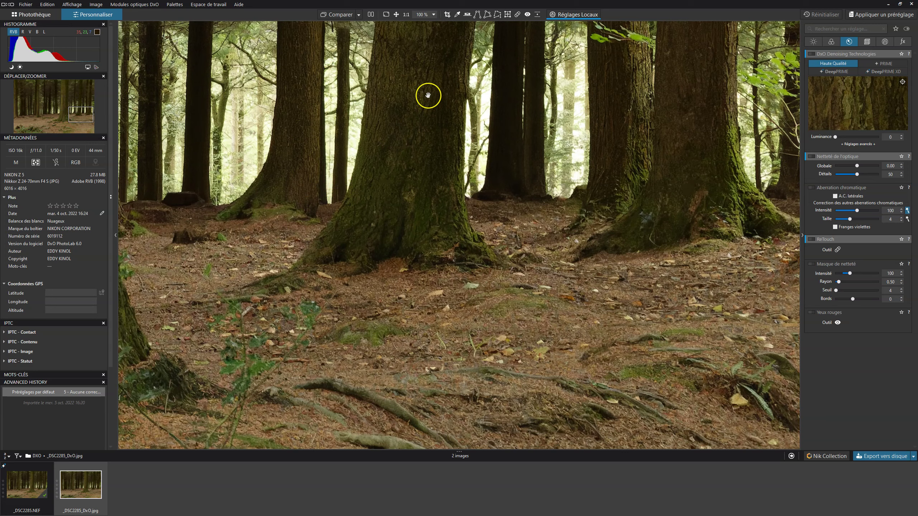
drag(428, 95, 385, 320)
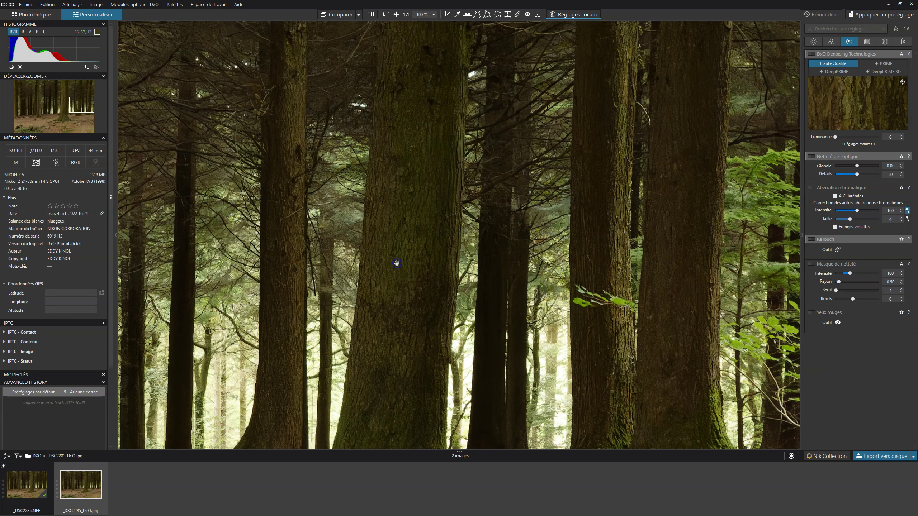
click(397, 263)
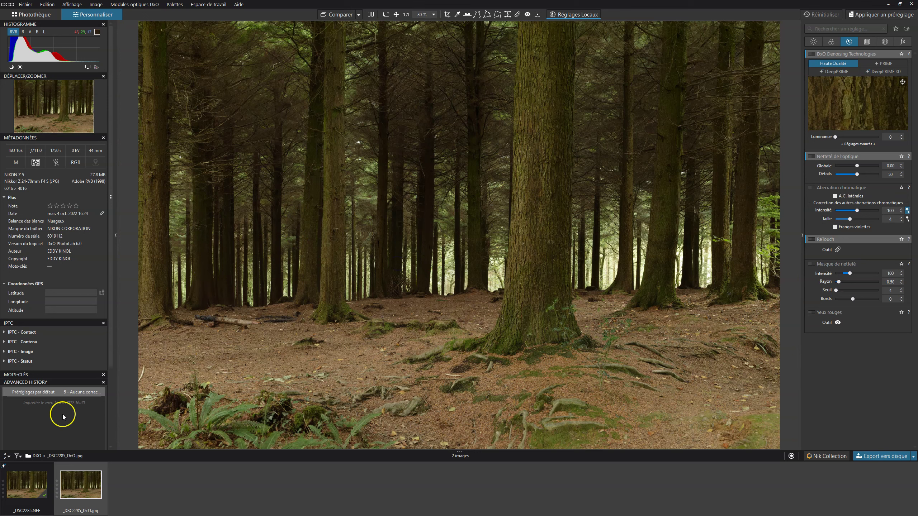
Back on _DSC2285.NEF, zoom to 100% on the upper-left canopy and compare against the noisy original.
click(24, 480)
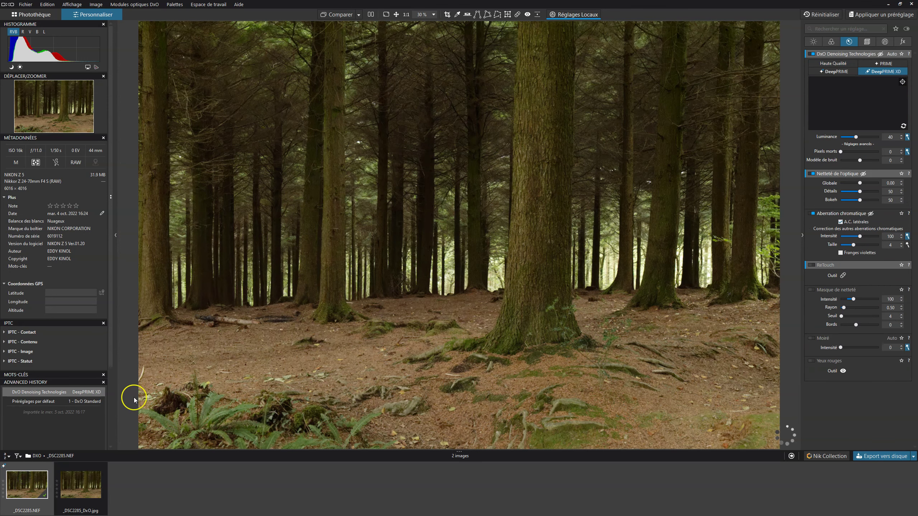
click(284, 50)
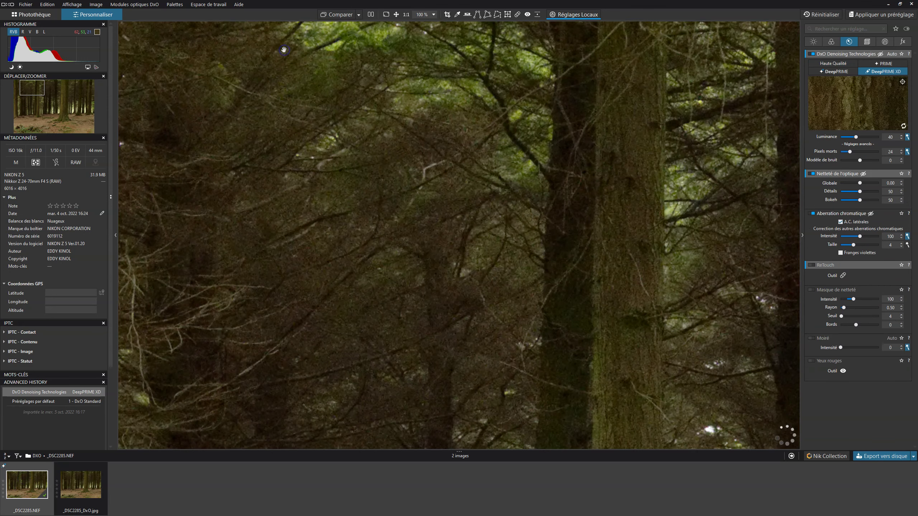
click(357, 15)
click(359, 16)
click(331, 14)
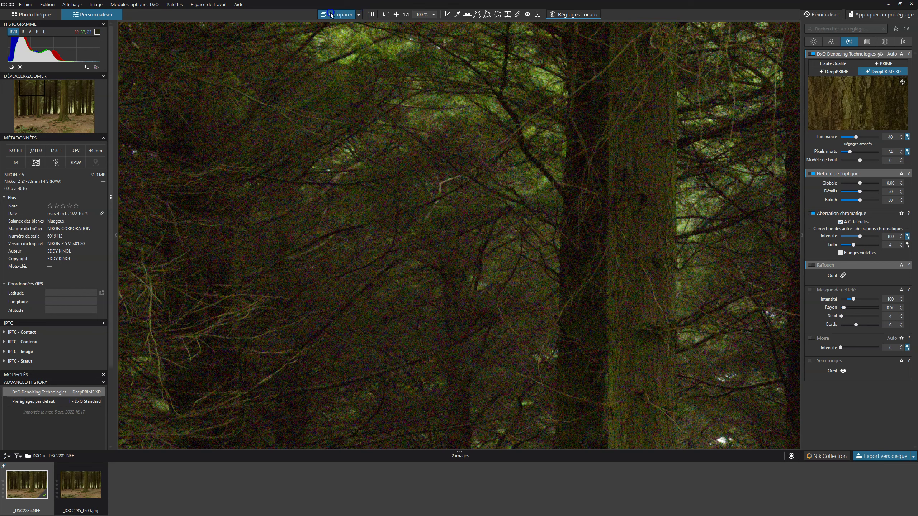
click(331, 15)
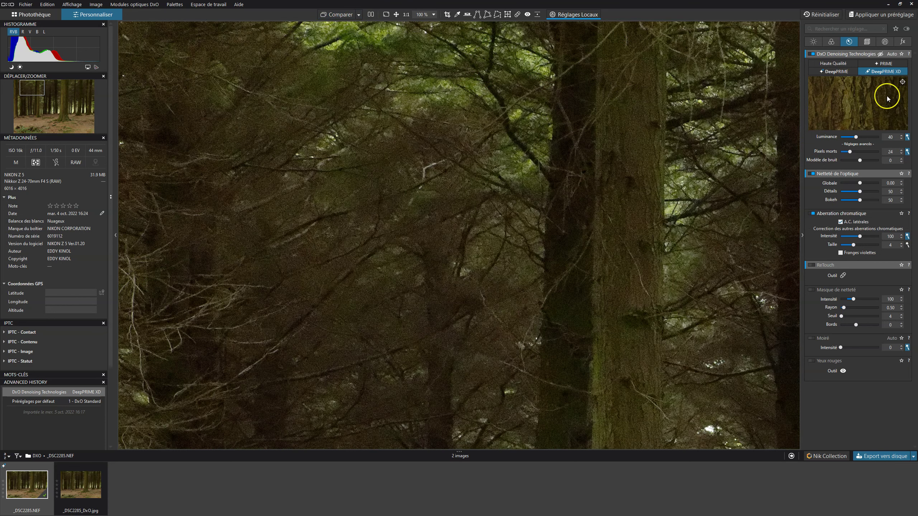
Use _DSC2285_DxO.jpg as reference, flick between it and the RAW rendering, then fit to view.
click(359, 16)
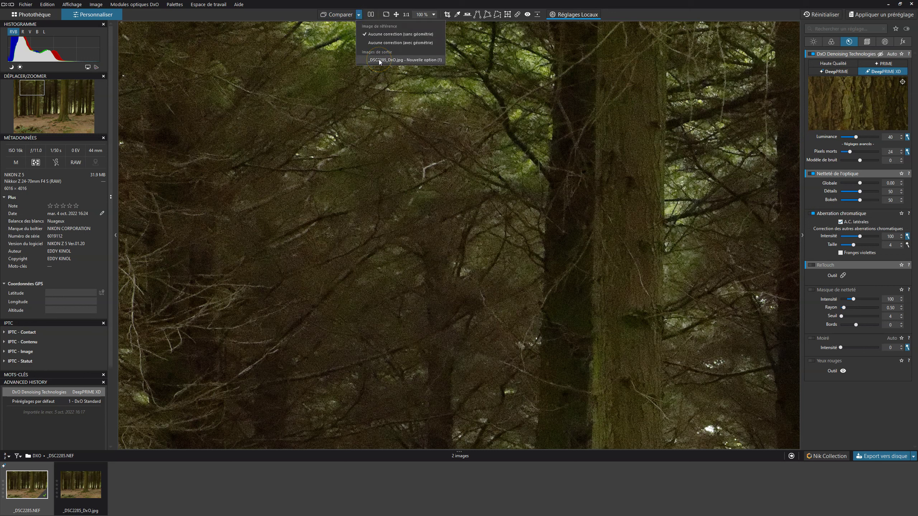
click(379, 59)
click(336, 15)
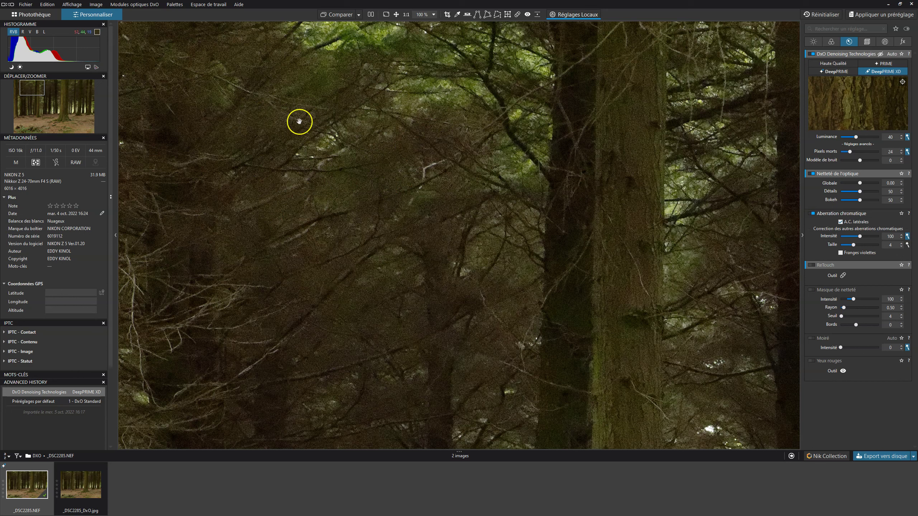
click(340, 17)
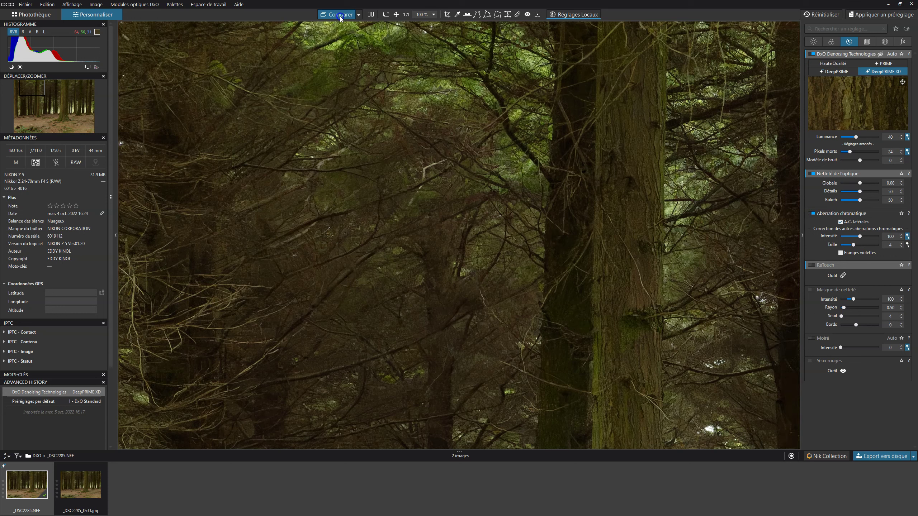
click(341, 17)
click(340, 17)
click(379, 246)
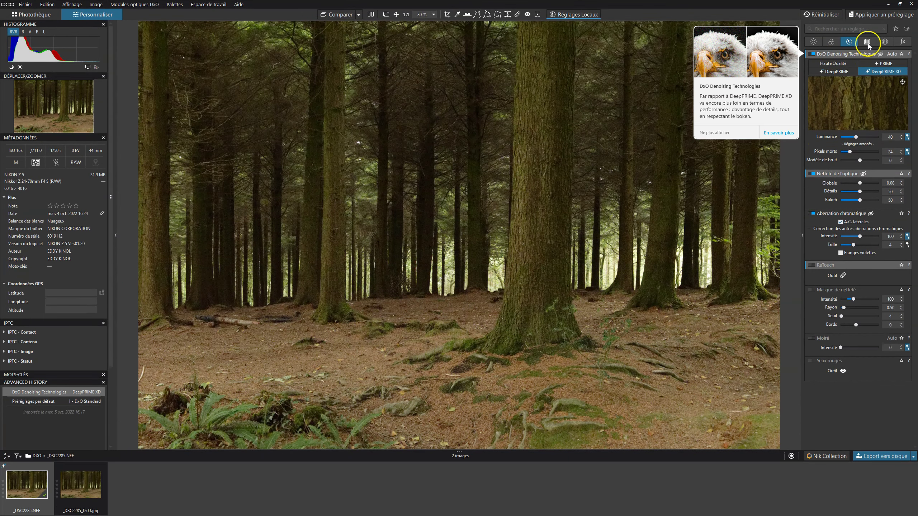
In Colour settings, try Classic (ancien) working colour space, then restore DxO Wide Gamut.
click(832, 41)
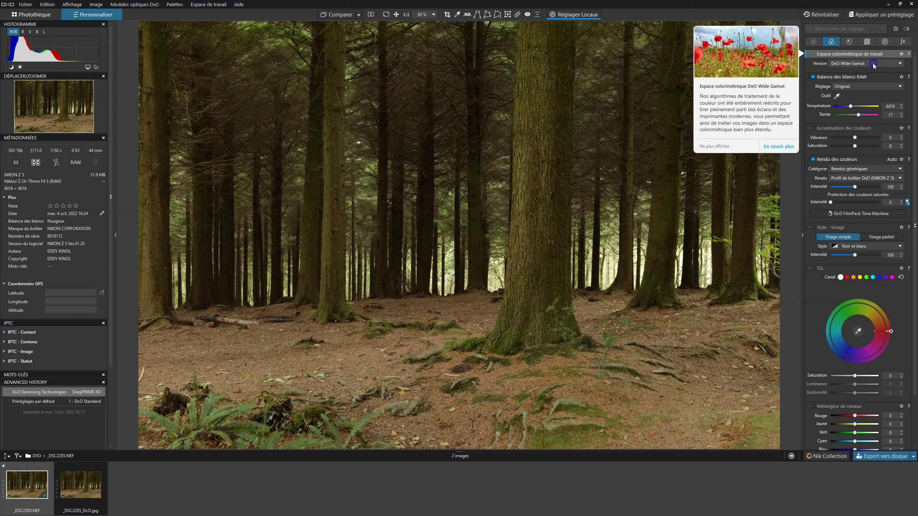
click(873, 64)
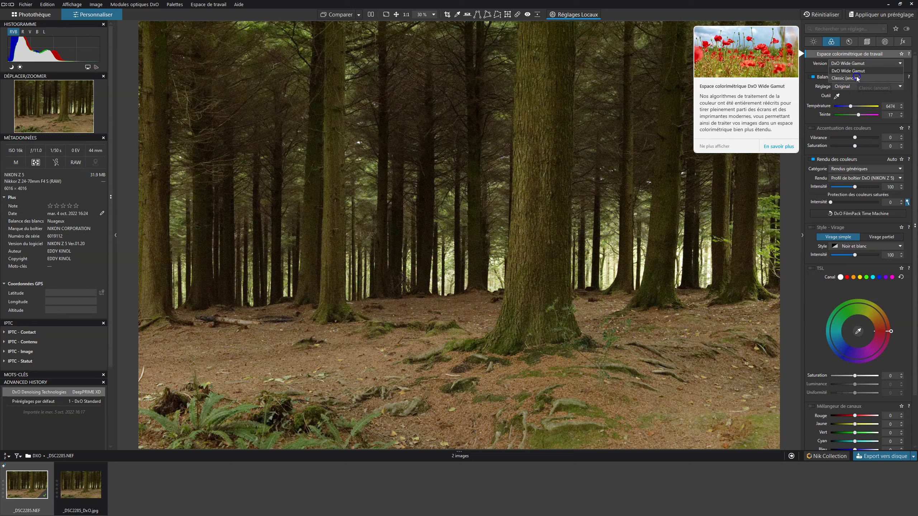
click(856, 78)
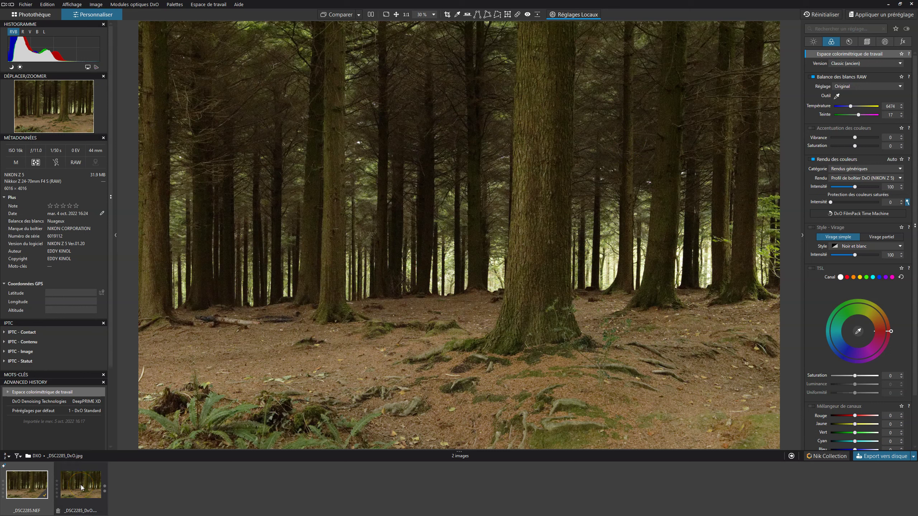
click(849, 64)
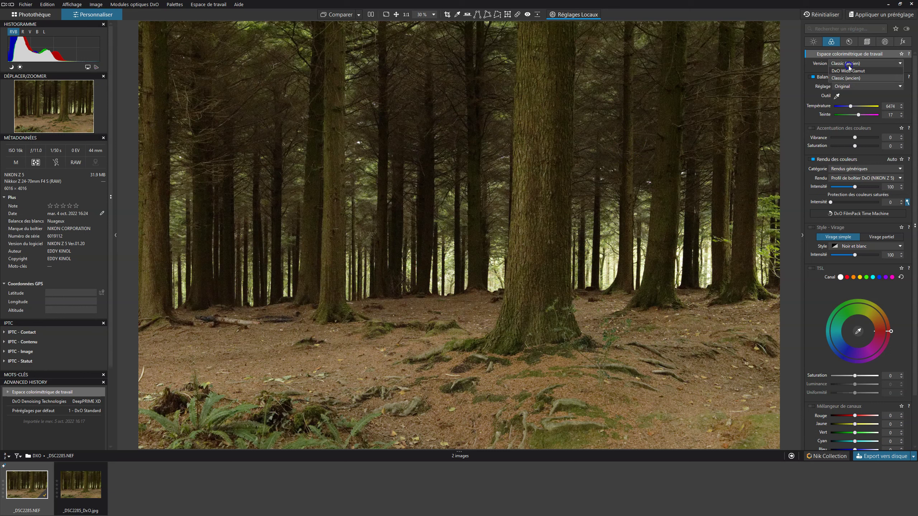
click(848, 71)
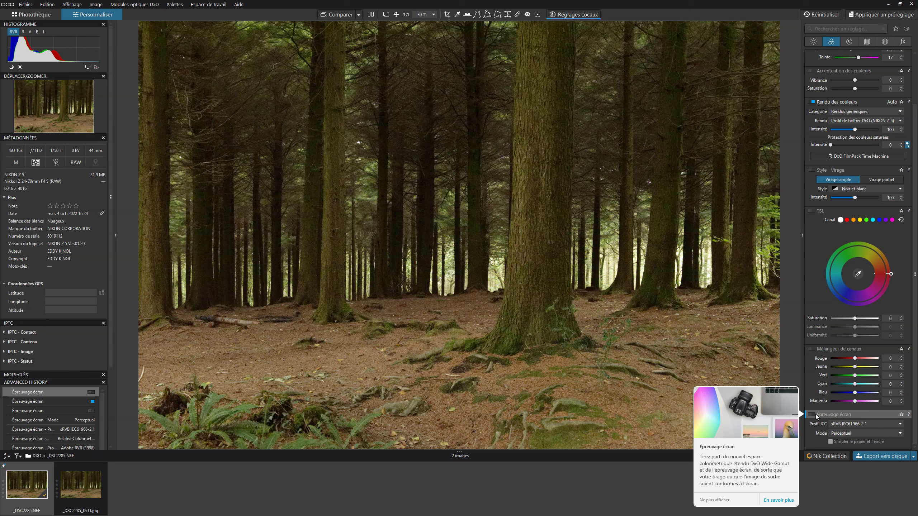
Enable soft proofing, acknowledge its notice, and review the ICC proofing profile list.
mouse_move(834, 414)
click(811, 415)
click(459, 283)
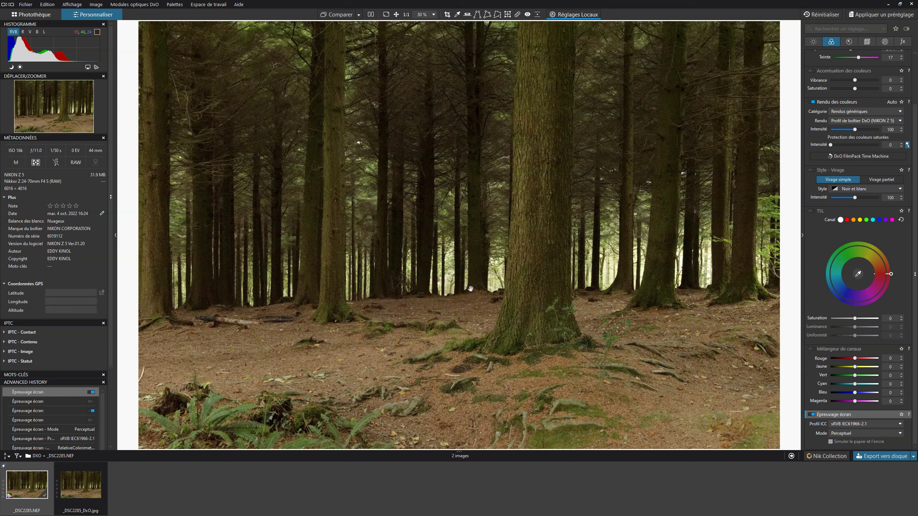
click(860, 424)
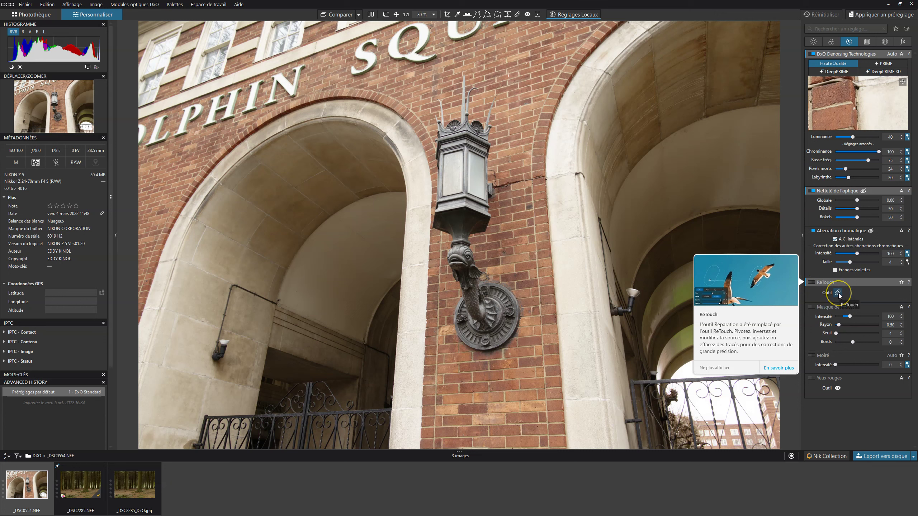
Dismiss the ReTouch introduction and activate retouching on the brick archway photo.
click(675, 106)
click(517, 14)
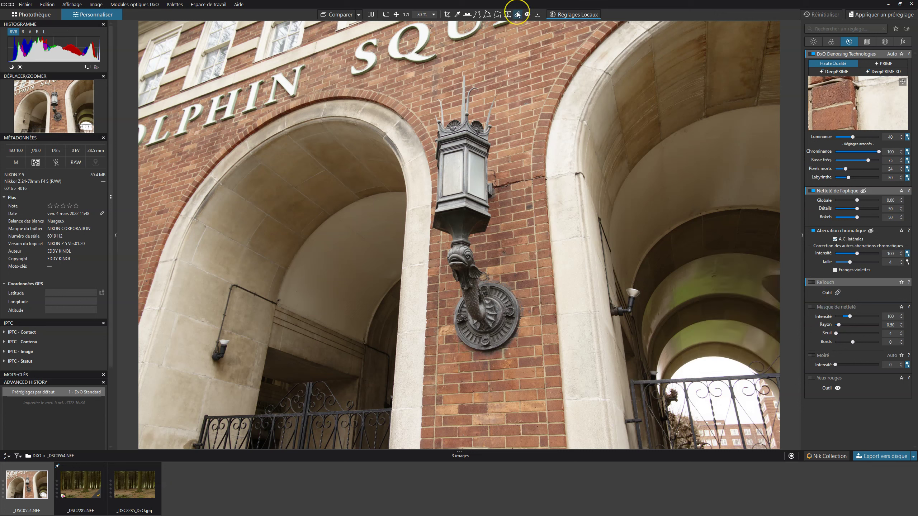
click(518, 14)
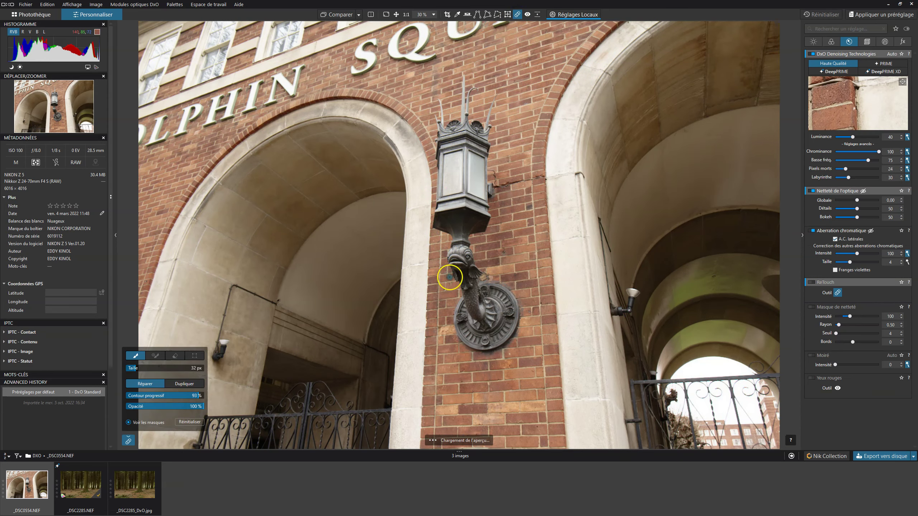
click(790, 439)
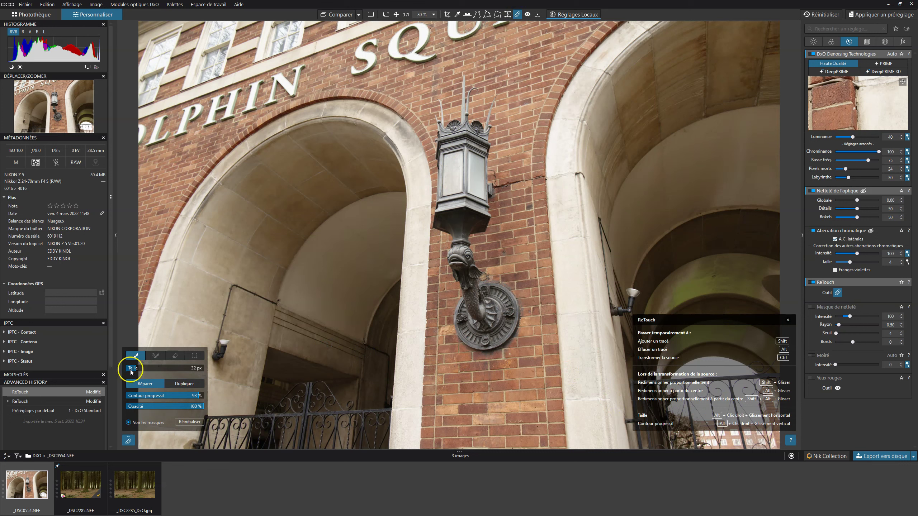
Set the brush to 38 px with 96 % feathering, reset, and choose Réparer mode.
drag(134, 370, 137, 371)
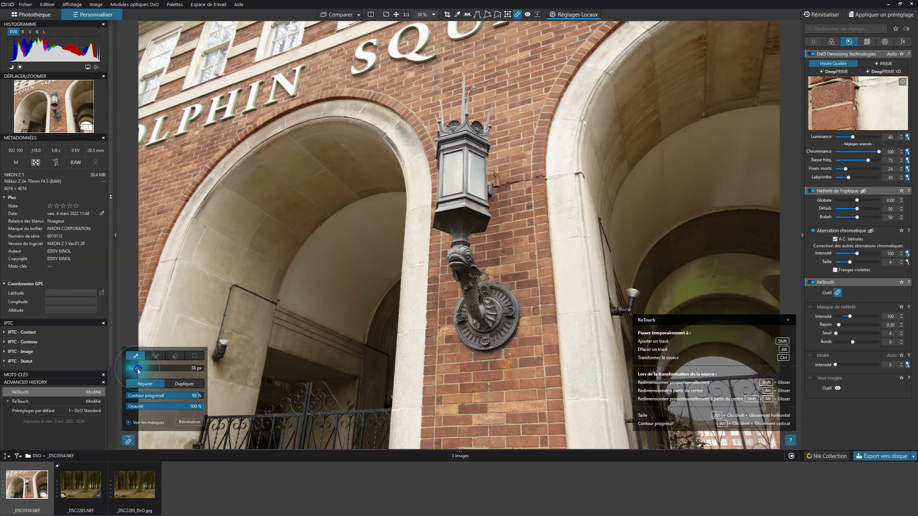
drag(194, 396, 202, 394)
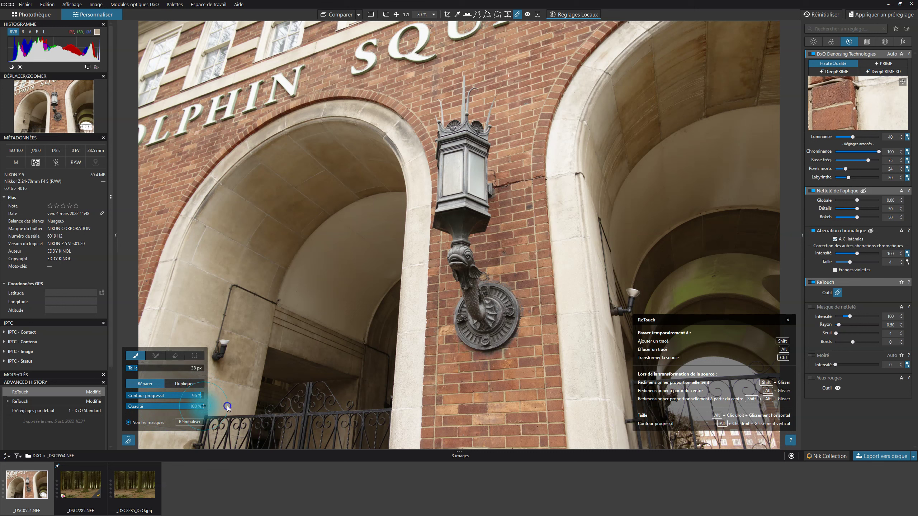
drag(188, 404, 202, 407)
click(128, 422)
click(187, 423)
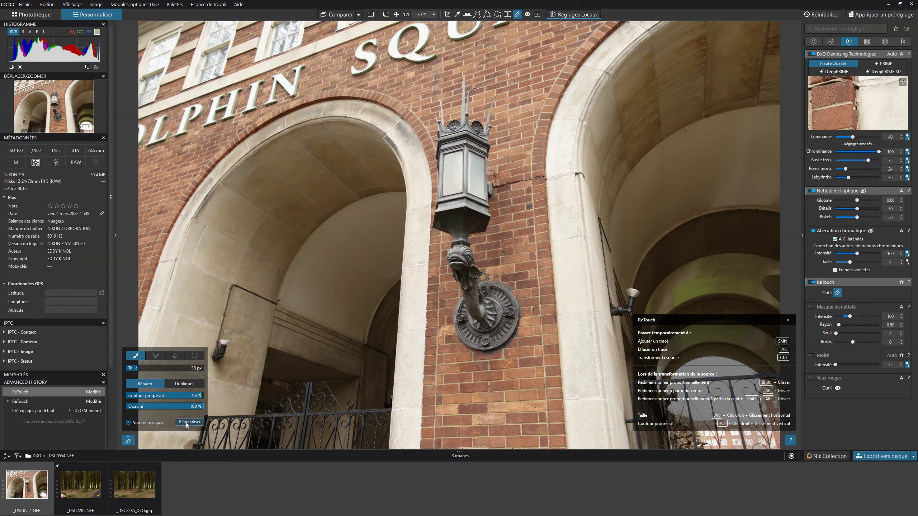
click(188, 384)
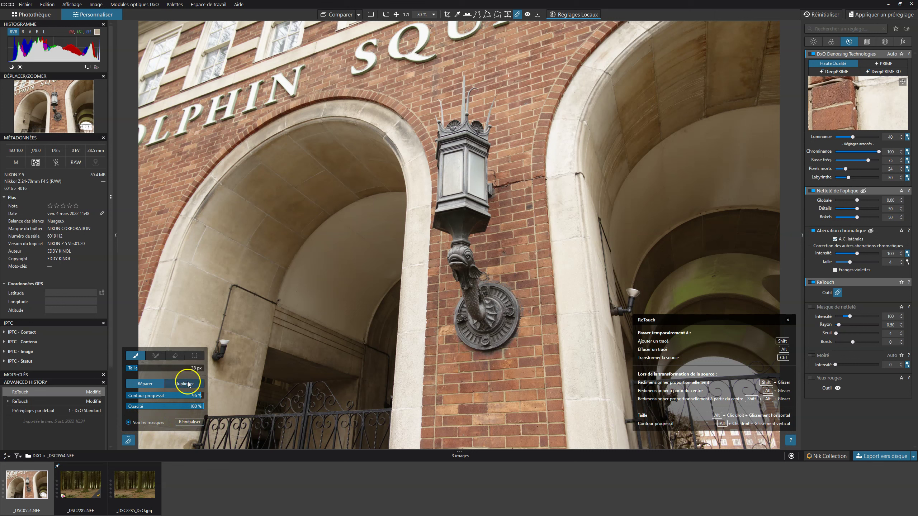
click(188, 386)
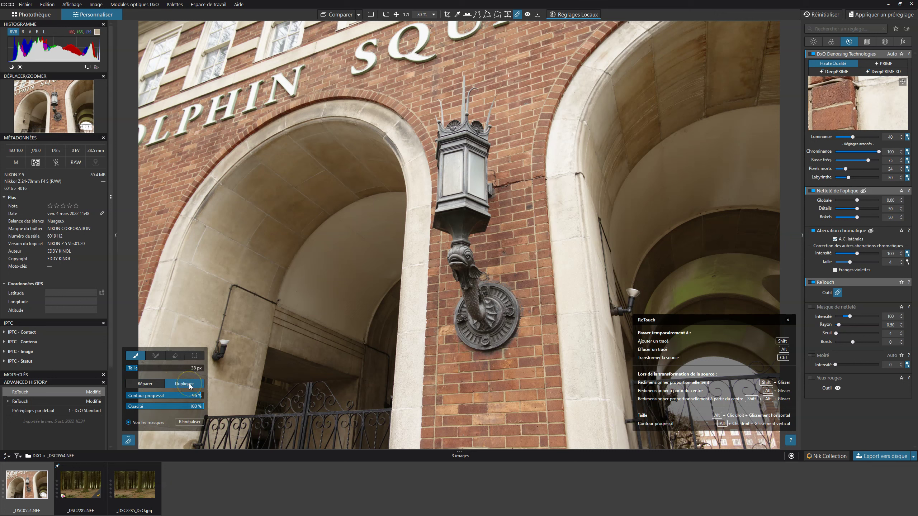
click(144, 384)
click(142, 358)
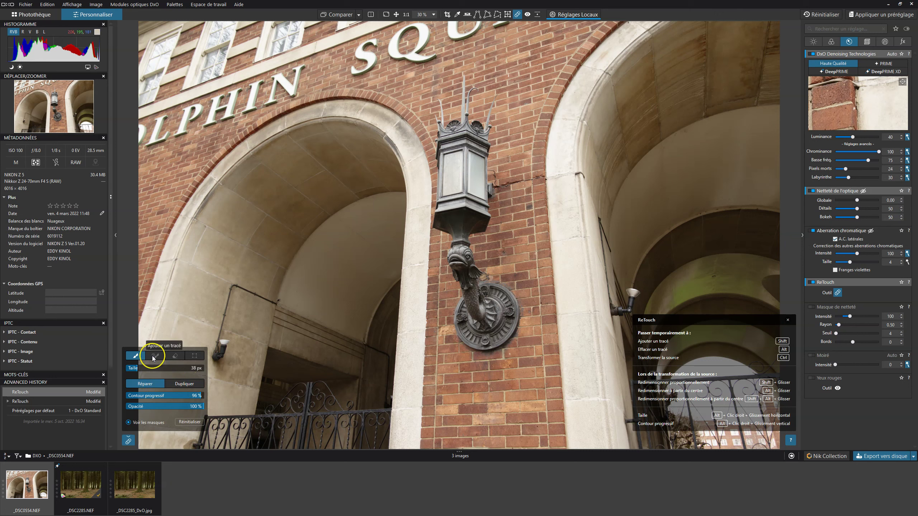
click(131, 356)
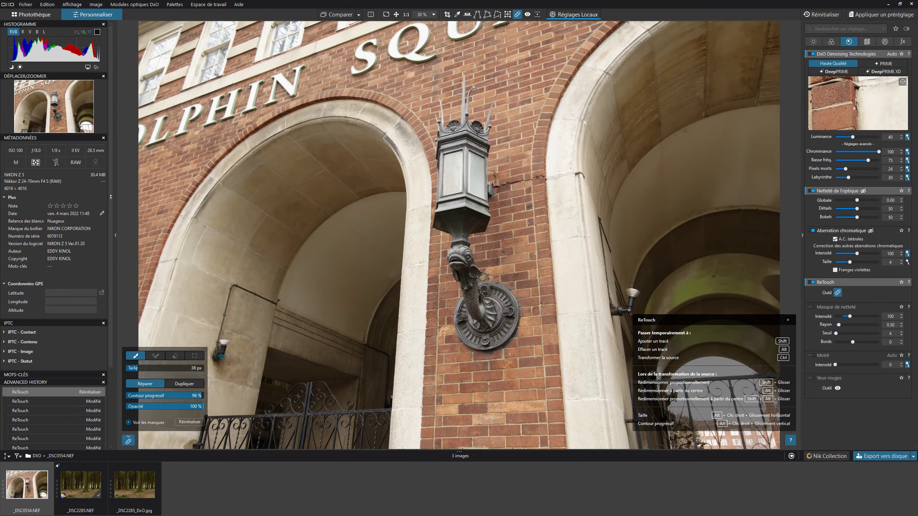
Set the retouch brush to 22 px and paint a repair over the small wall light on the left arch.
drag(139, 368, 133, 371)
drag(199, 396, 194, 397)
drag(229, 344, 223, 339)
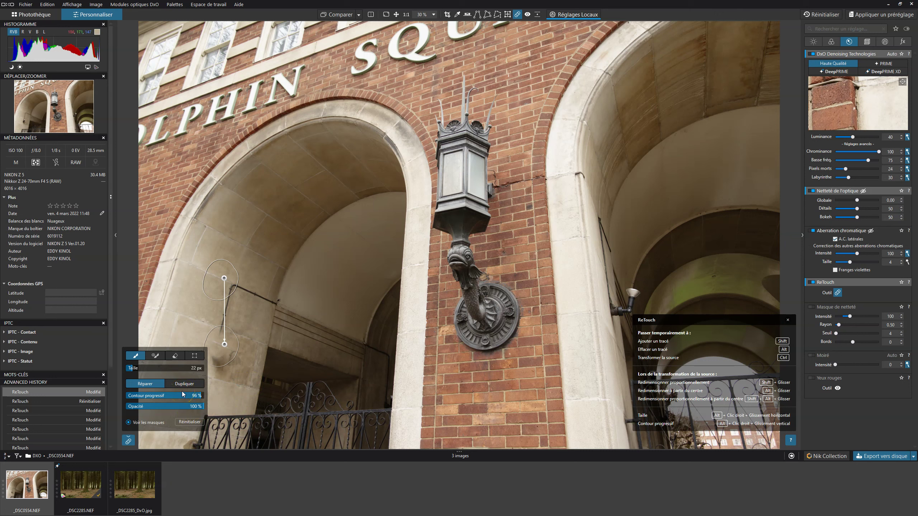
click(155, 355)
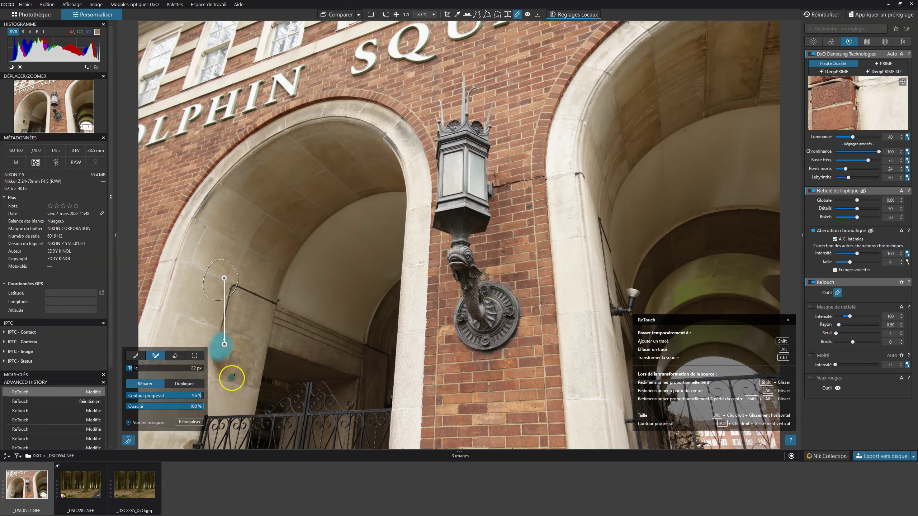
mouse_move(224, 358)
mouse_down()
mouse_move(227, 366)
mouse_move(213, 356)
mouse_up()
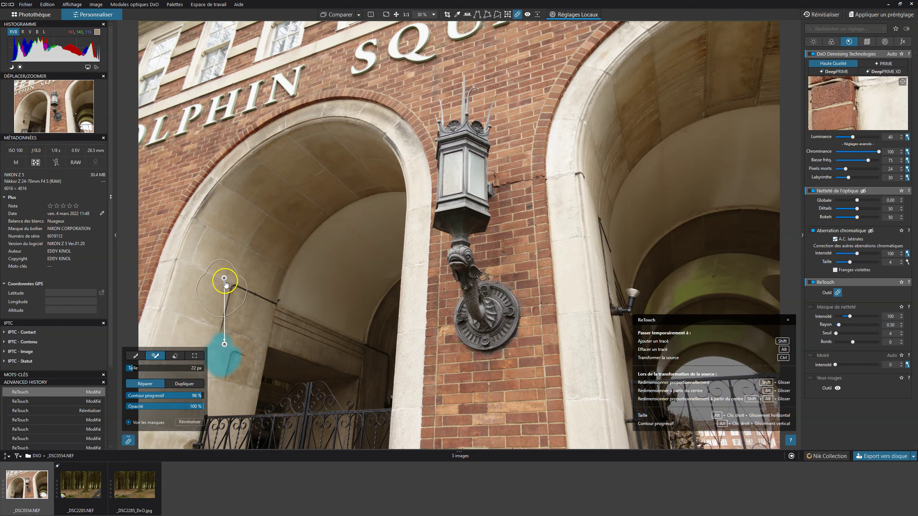
Move the repair's source down-left onto plain wall.
click(128, 439)
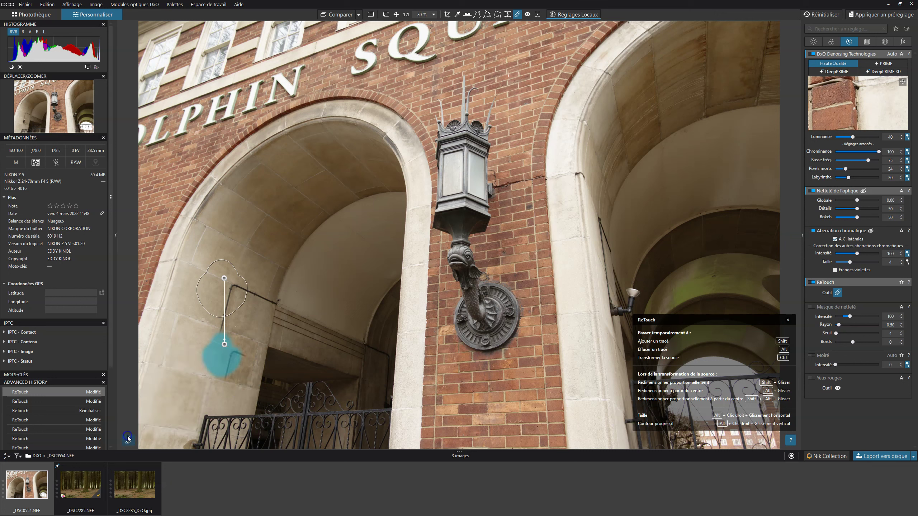
click(129, 439)
drag(224, 278, 182, 335)
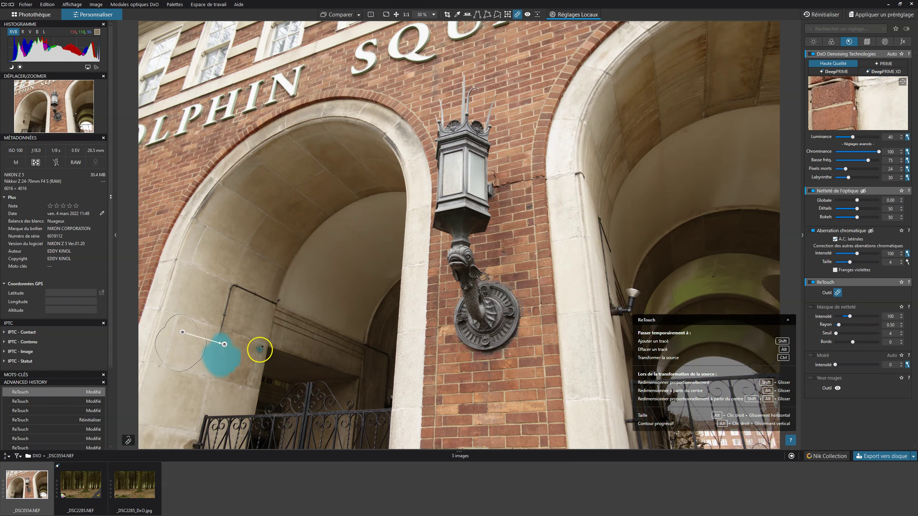
Extend the repair mask upward along the pipe.
click(129, 440)
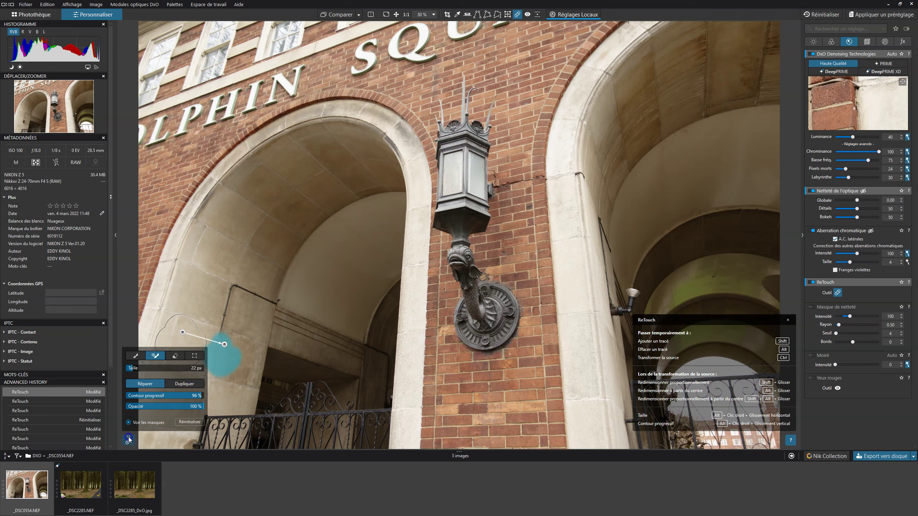
click(129, 440)
drag(220, 338, 229, 295)
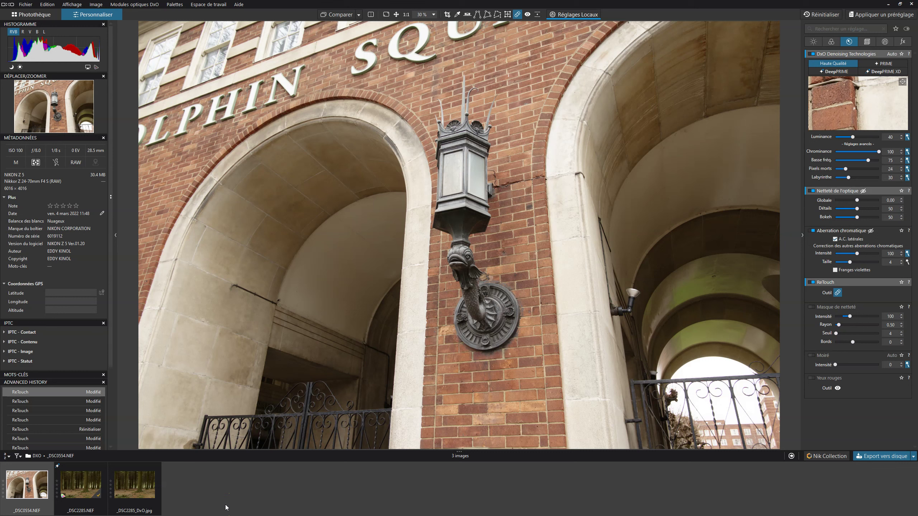
Paint a new repair stroke over the thin iron rod above the arch light.
click(128, 439)
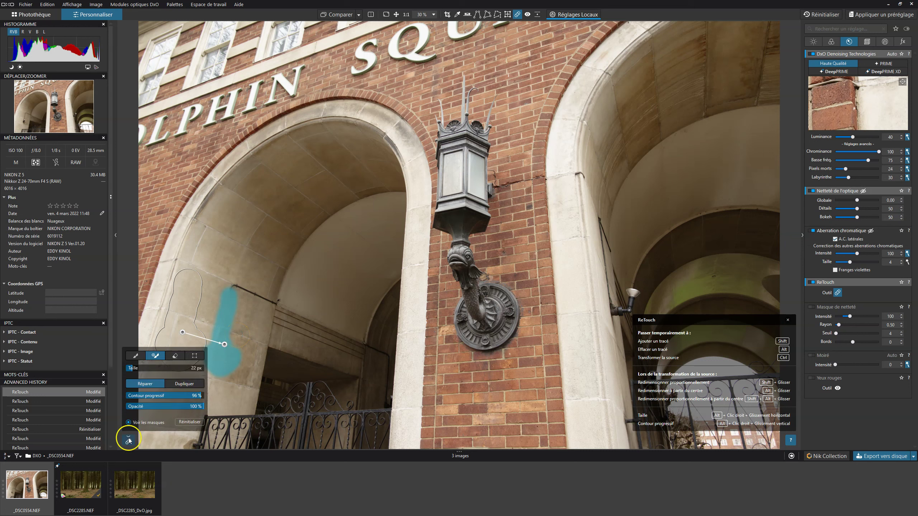
click(136, 355)
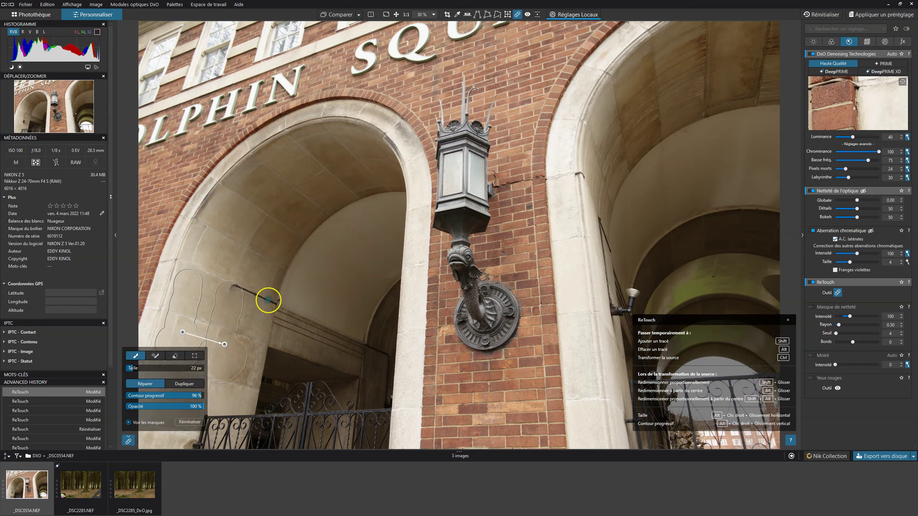
drag(274, 303, 233, 289)
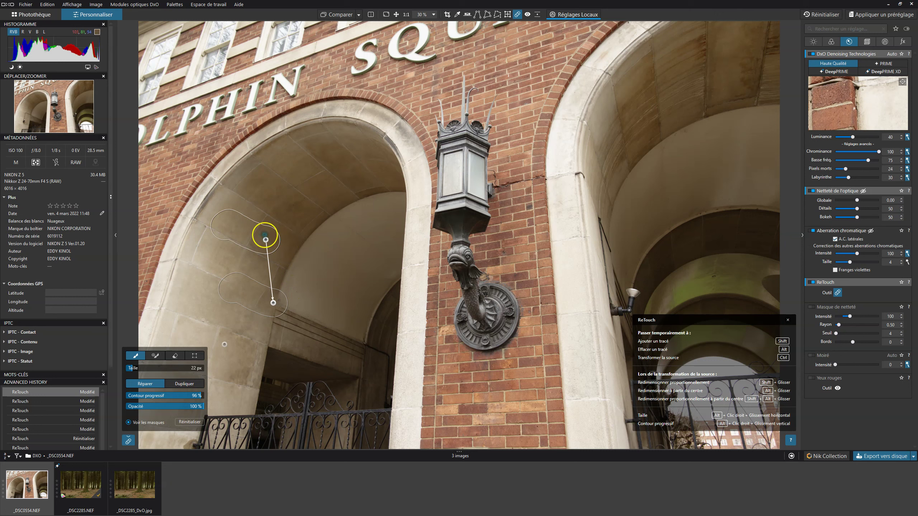
Reposition the rod repair's source spot on the arch's inner stone.
drag(267, 242, 265, 248)
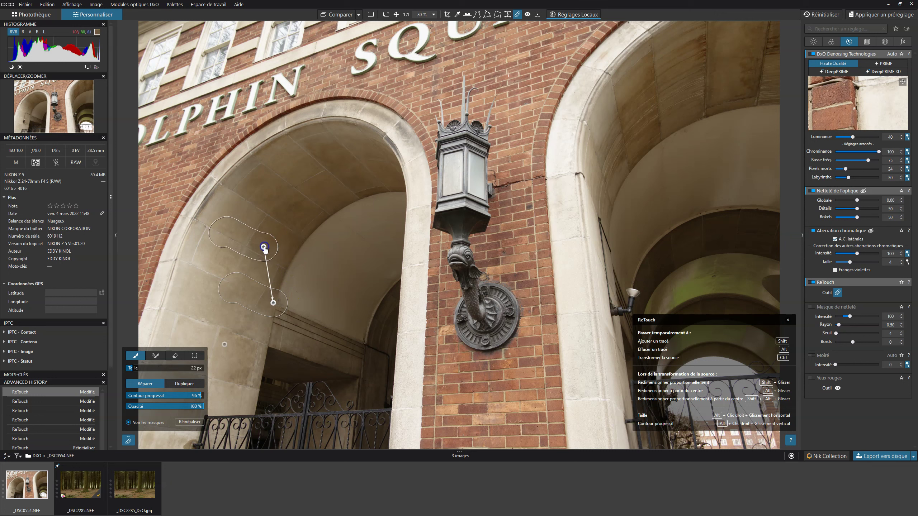
drag(264, 247, 261, 252)
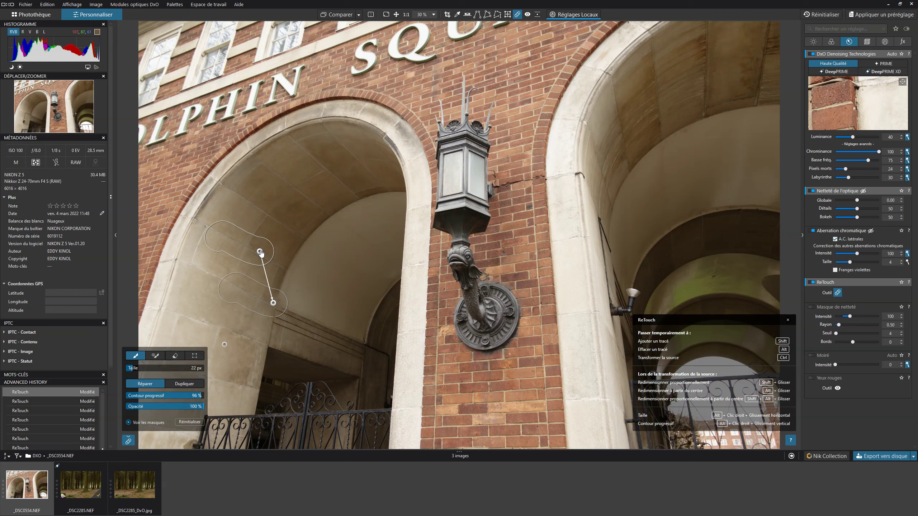
mouse_move(261, 252)
mouse_down()
mouse_move(268, 256)
mouse_move(255, 250)
mouse_up()
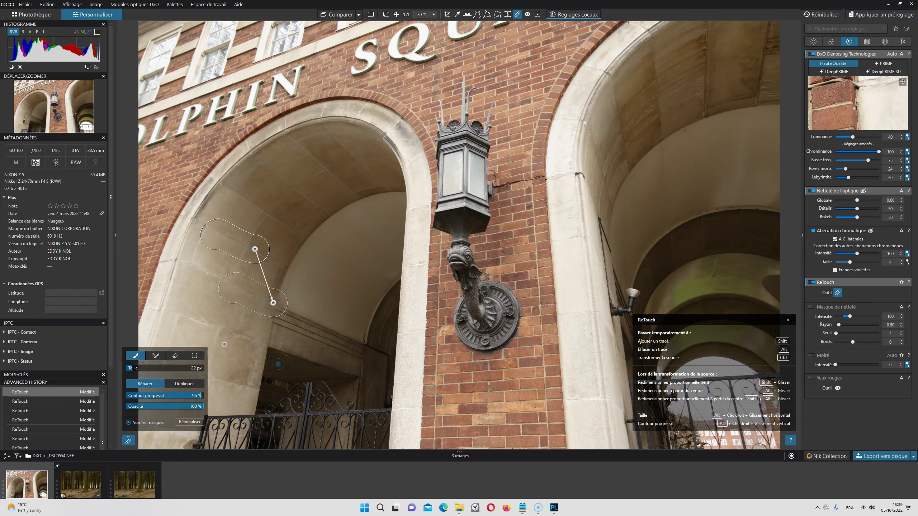
Enlarge the rod repair's source patch wider and taller with Transformer la source.
click(195, 356)
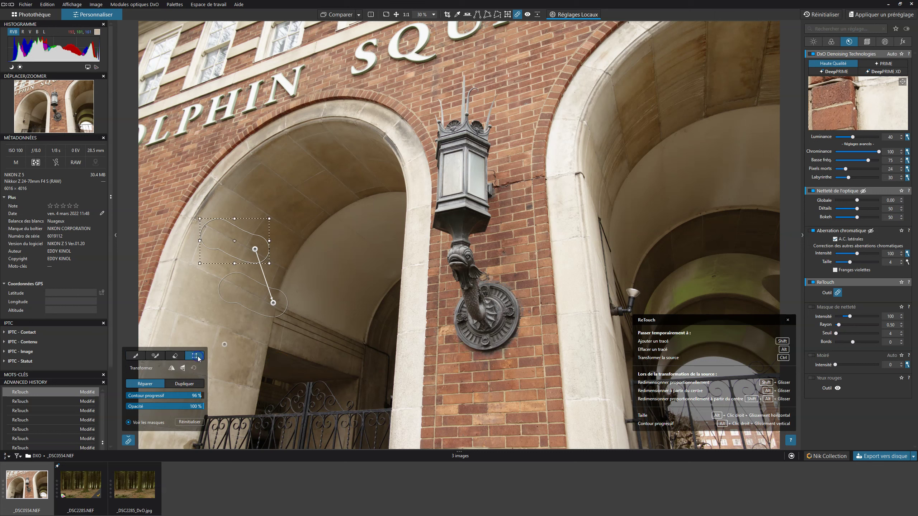
drag(234, 216, 234, 218)
mouse_move(270, 218)
mouse_down()
mouse_move(283, 211)
mouse_move(269, 220)
mouse_up()
mouse_move(268, 219)
mouse_down()
mouse_move(310, 208)
mouse_move(275, 221)
mouse_up()
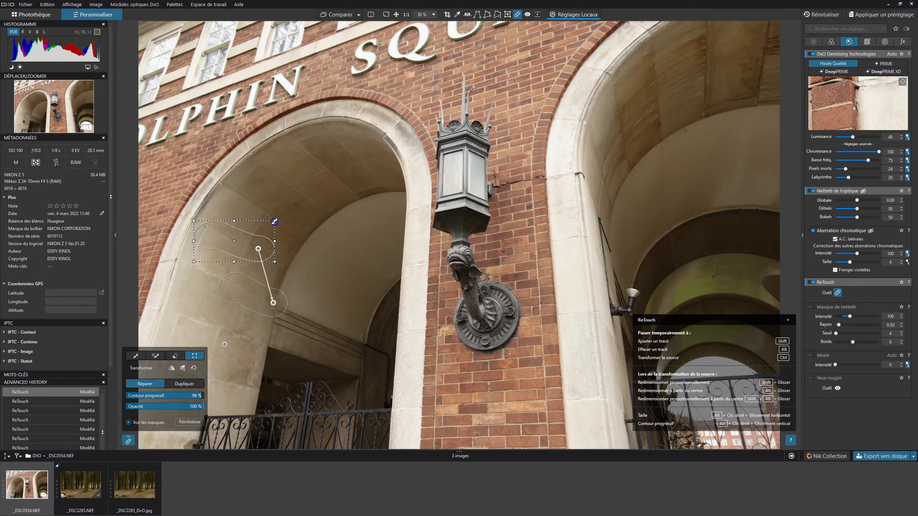
mouse_move(275, 222)
mouse_down()
mouse_move(295, 216)
mouse_move(267, 225)
mouse_up()
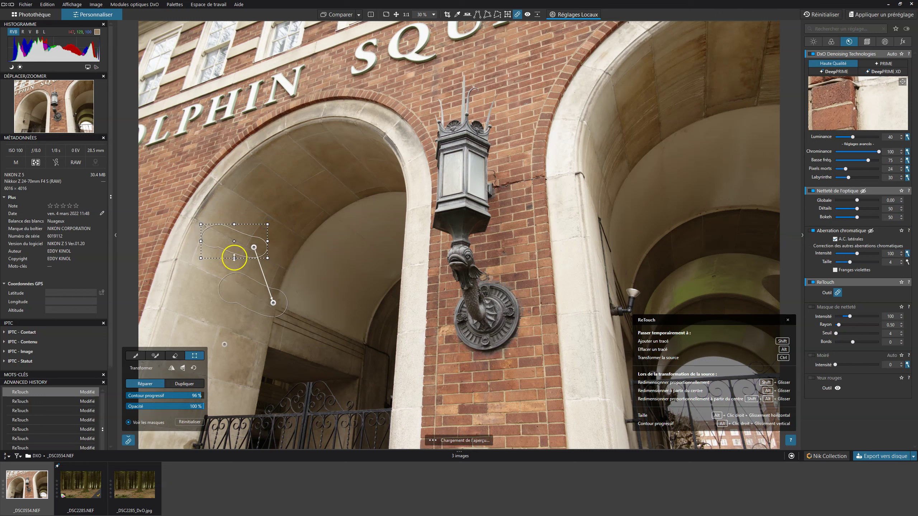
mouse_move(234, 258)
mouse_down()
mouse_move(180, 267)
mouse_move(200, 259)
mouse_up()
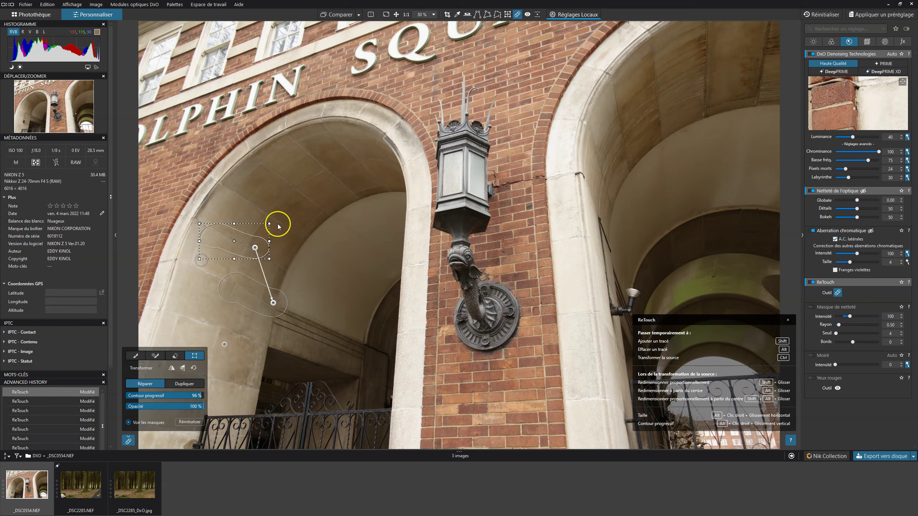
Rotate the source patch clockwise and nudge it slightly left and down.
mouse_move(271, 219)
mouse_down()
mouse_move(280, 232)
mouse_move(280, 223)
mouse_up()
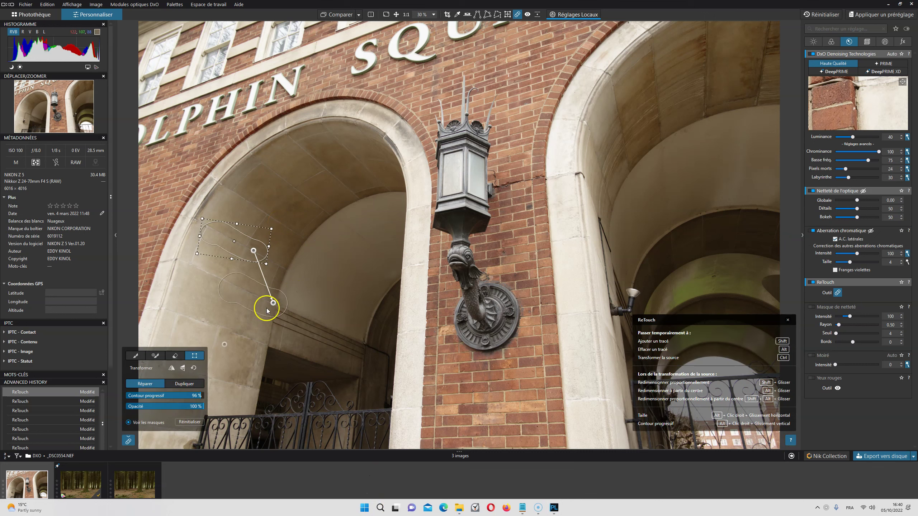
click(238, 241)
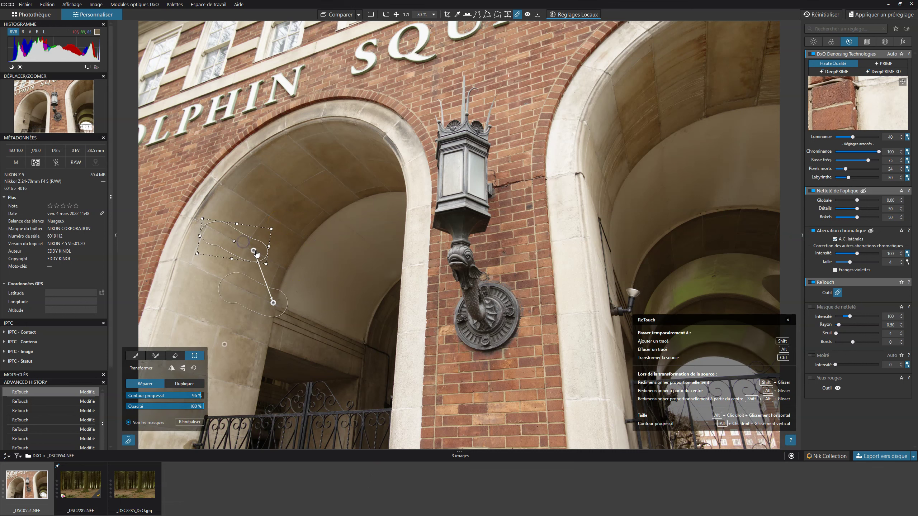
drag(257, 252, 252, 252)
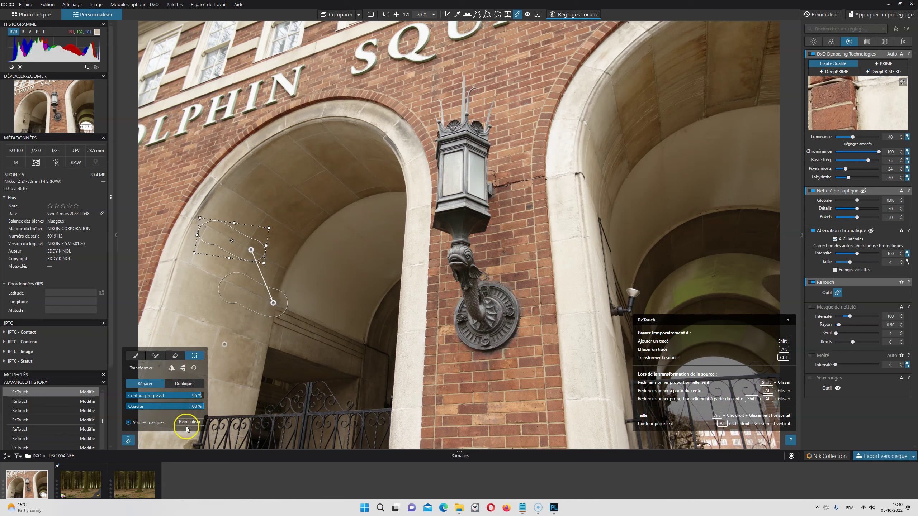
Hide the repair mask outlines and flip between the original and retouched photo.
click(128, 440)
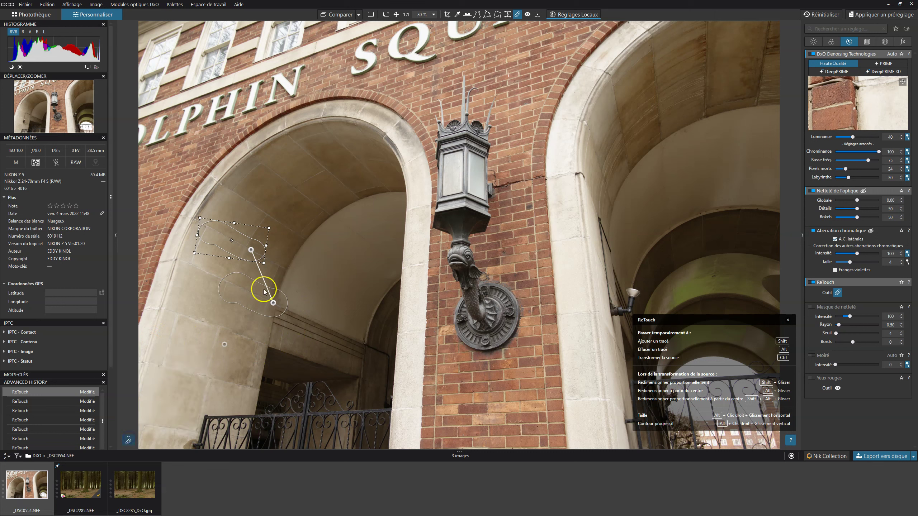
click(128, 439)
click(128, 423)
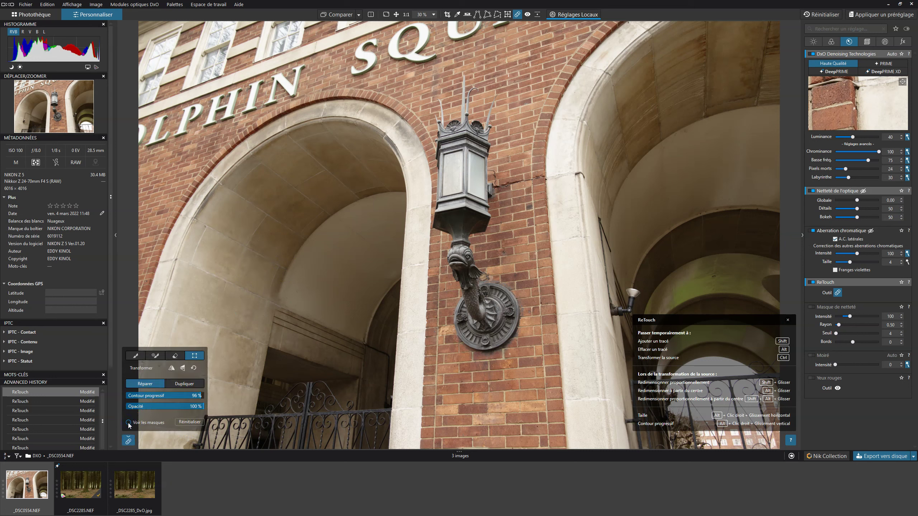
click(129, 439)
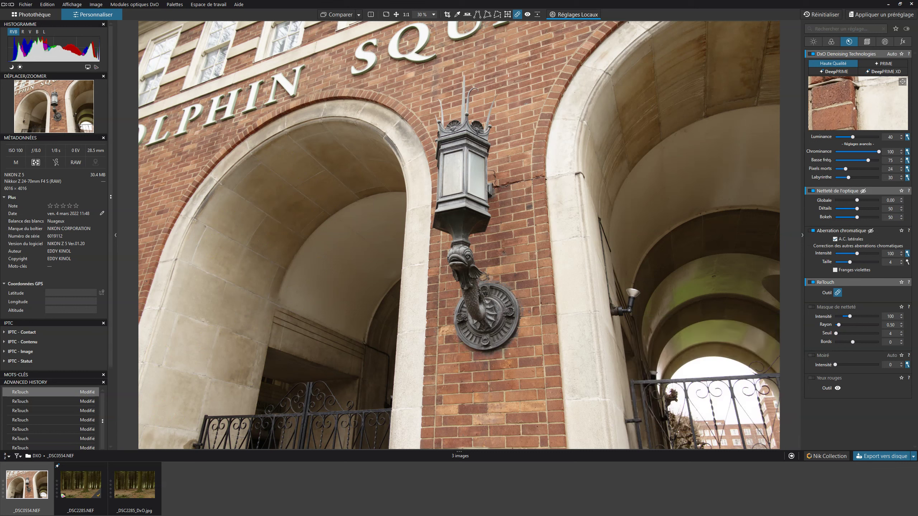
click(336, 17)
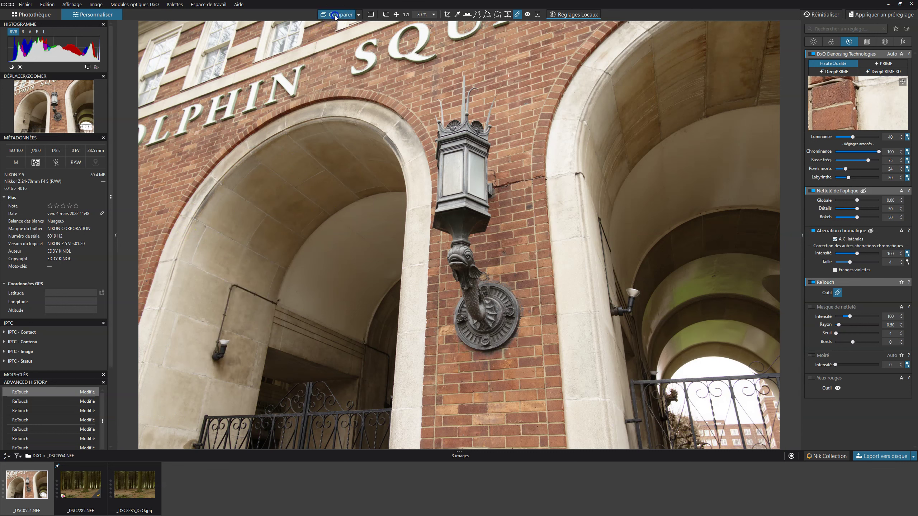
click(335, 16)
click(336, 17)
click(335, 16)
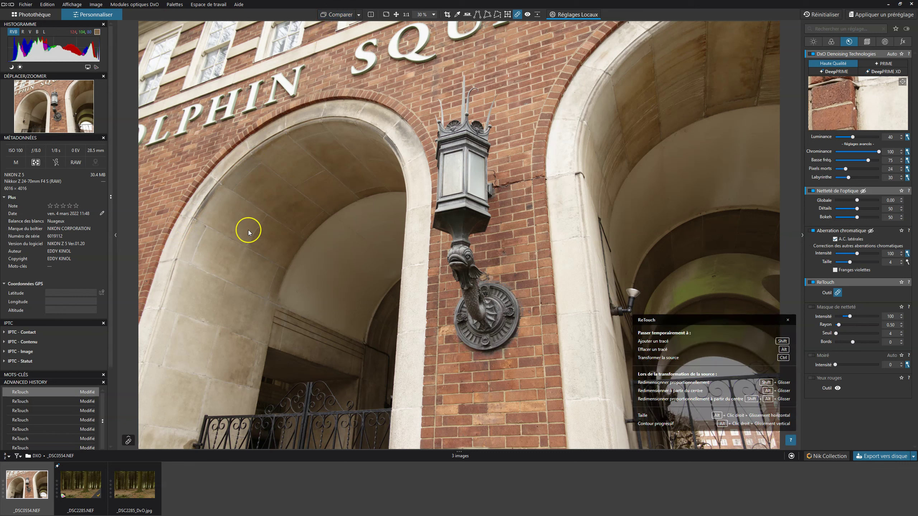
Paint out the wall cable left of the doorway with brush repairs.
click(125, 438)
click(136, 357)
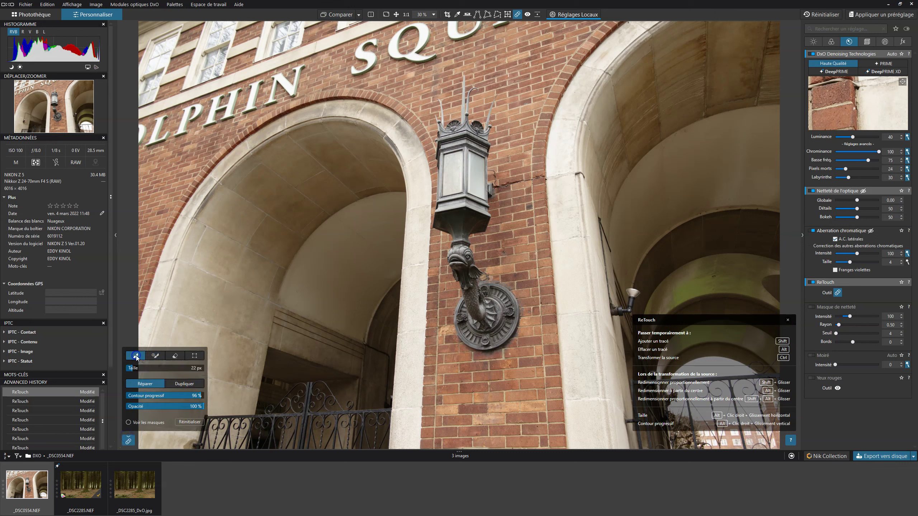
drag(224, 305, 222, 296)
drag(229, 332, 229, 336)
drag(294, 365, 292, 371)
Compare the retouched photo with the original again using Comparer.
click(332, 18)
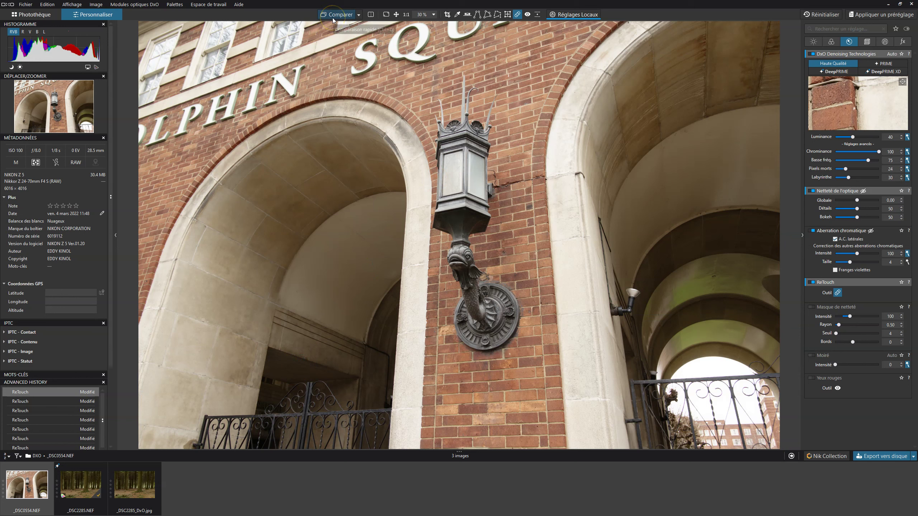
click(333, 18)
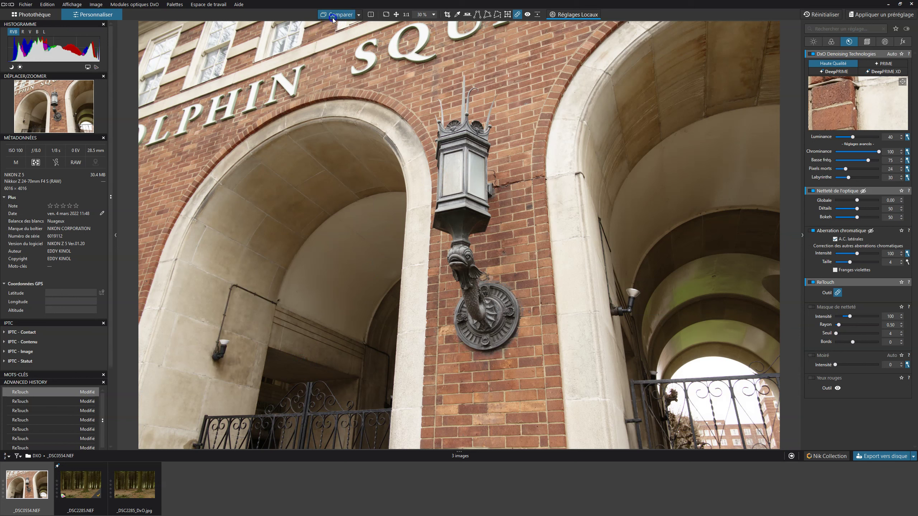
click(332, 18)
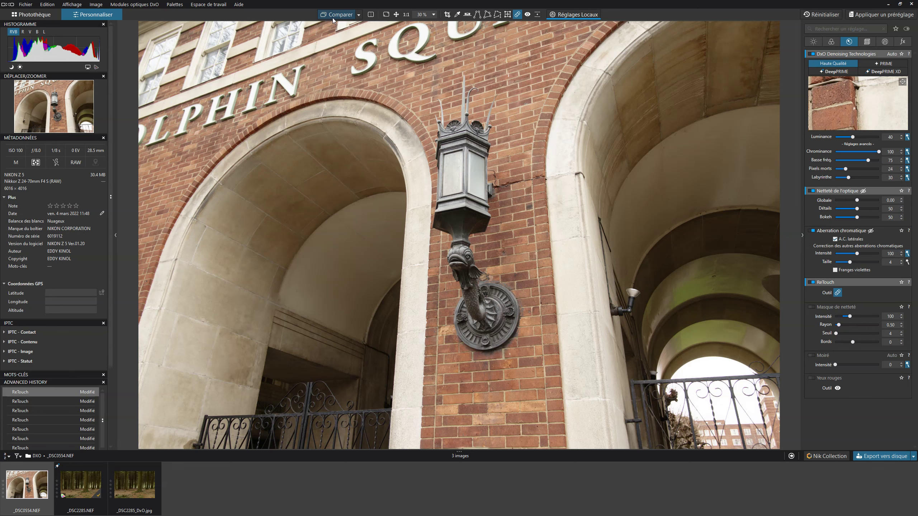
Expand the IPTC - Contenu, IPTC - Image and IPTC - Statut sections in the left panel.
click(145, 385)
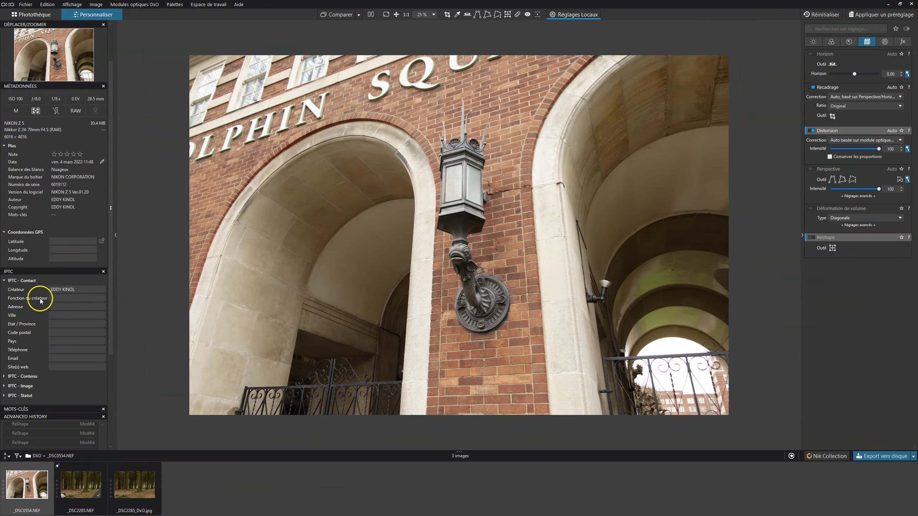
scroll(41, 301, down, 2)
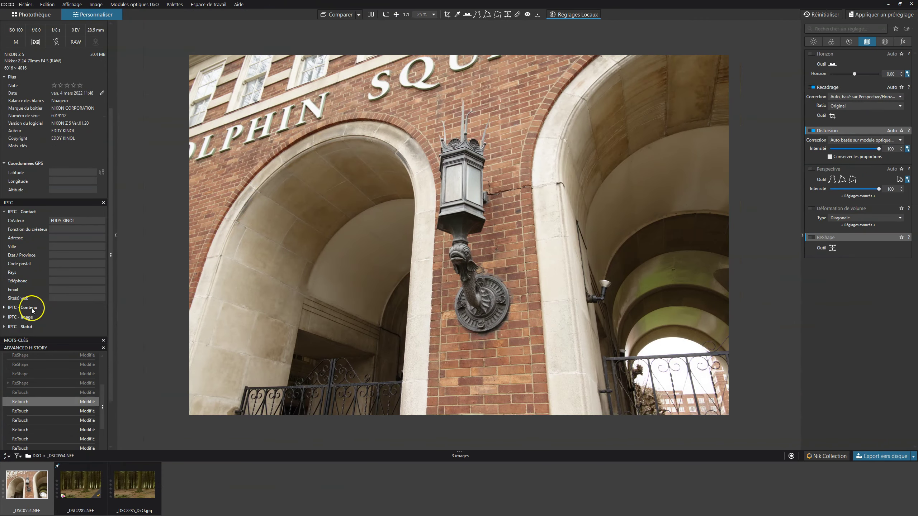
click(4, 308)
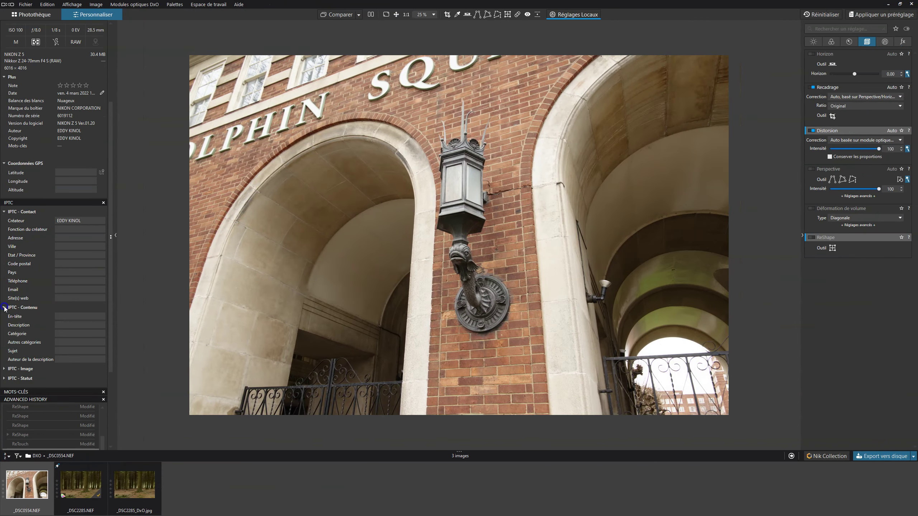
scroll(5, 312, down, 1)
click(5, 334)
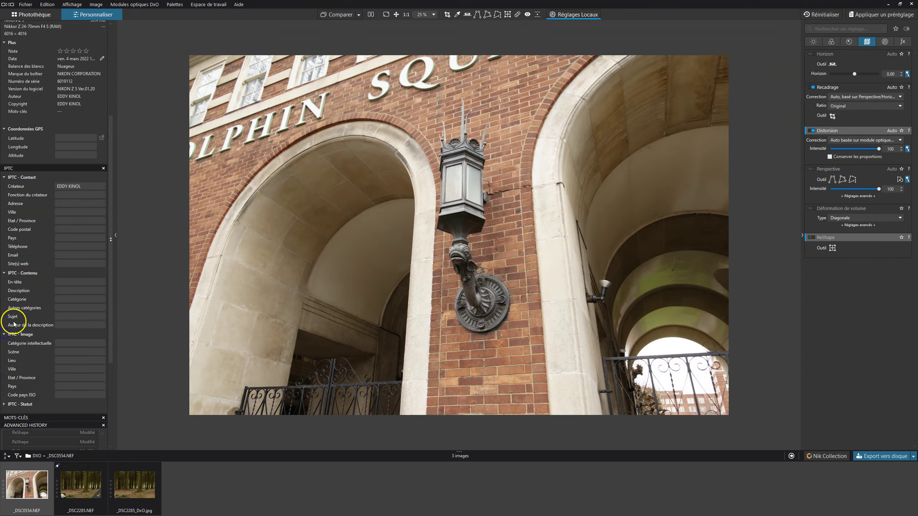
scroll(5, 338, down, 1)
click(4, 370)
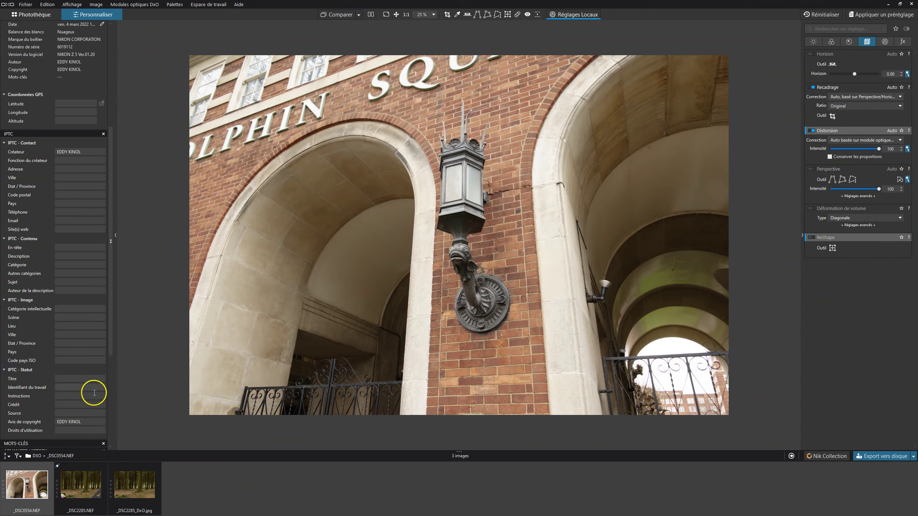
scroll(81, 304, up, 2)
scroll(81, 304, up, 1)
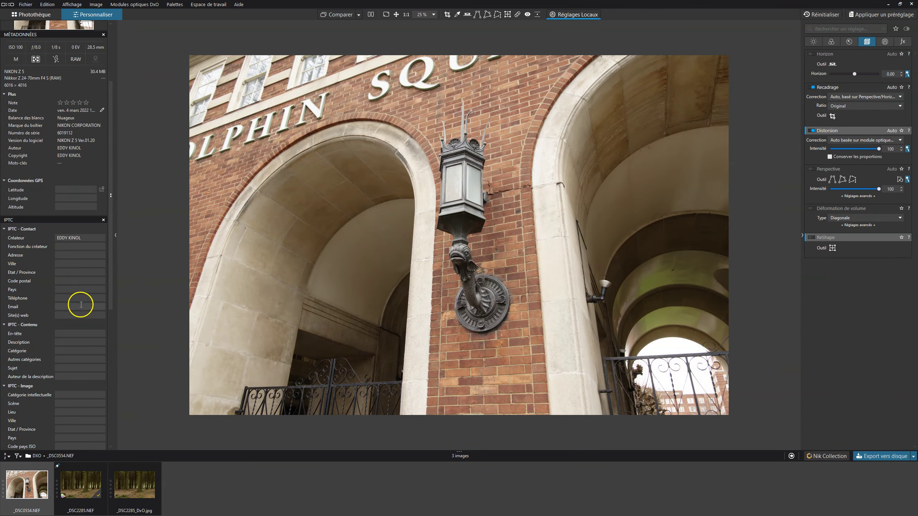
scroll(78, 270, up, 1)
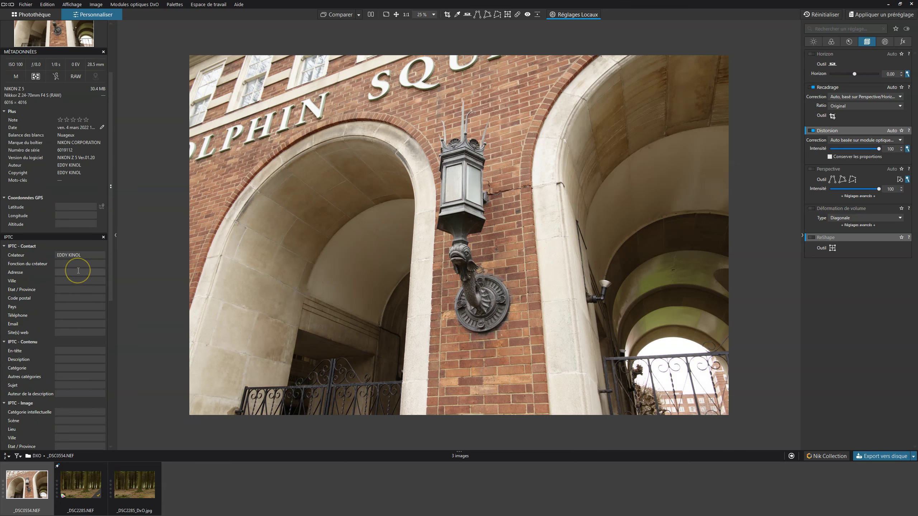
scroll(78, 272, up, 1)
scroll(76, 289, up, 2)
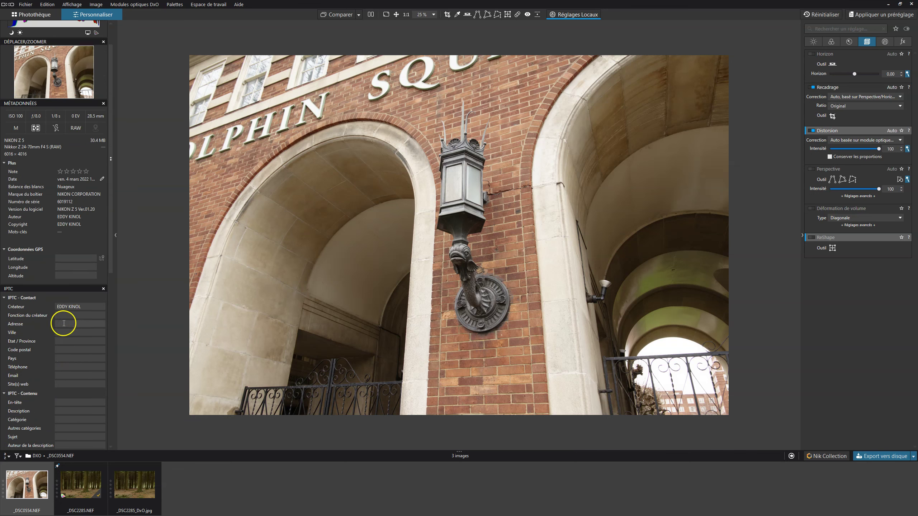
Switch to the Photothèque library view with the folder tree.
click(38, 15)
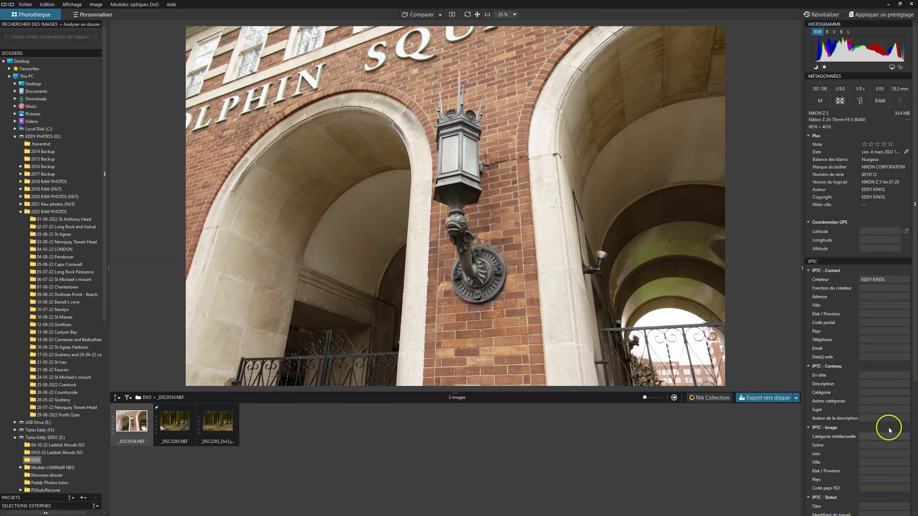
scroll(893, 386, down, 4)
scroll(893, 385, down, 6)
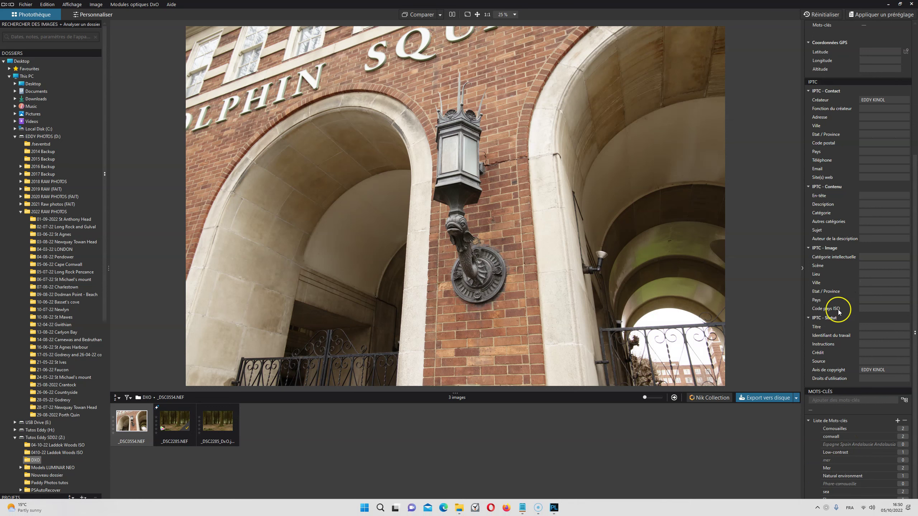
scroll(835, 289, up, 10)
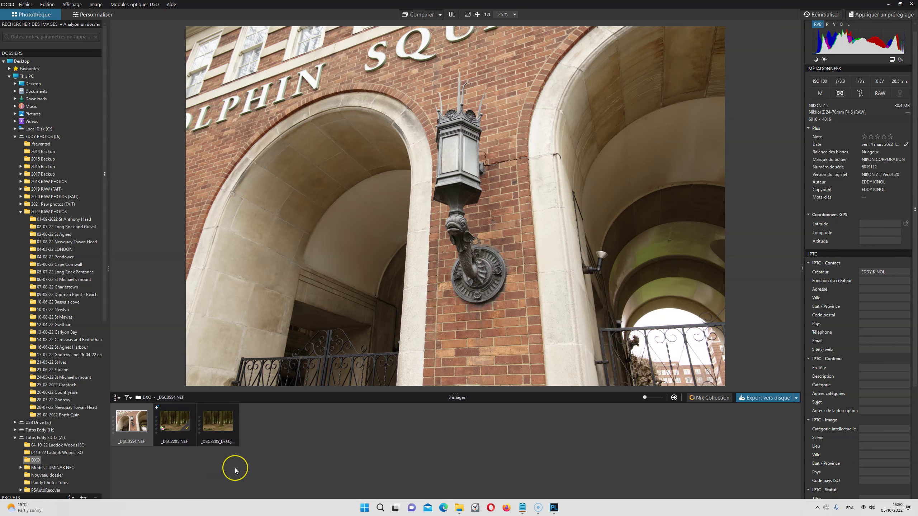
Give the arch photo _DSC0554.NEF a blue colour label.
right_click(135, 422)
mouse_move(187, 402)
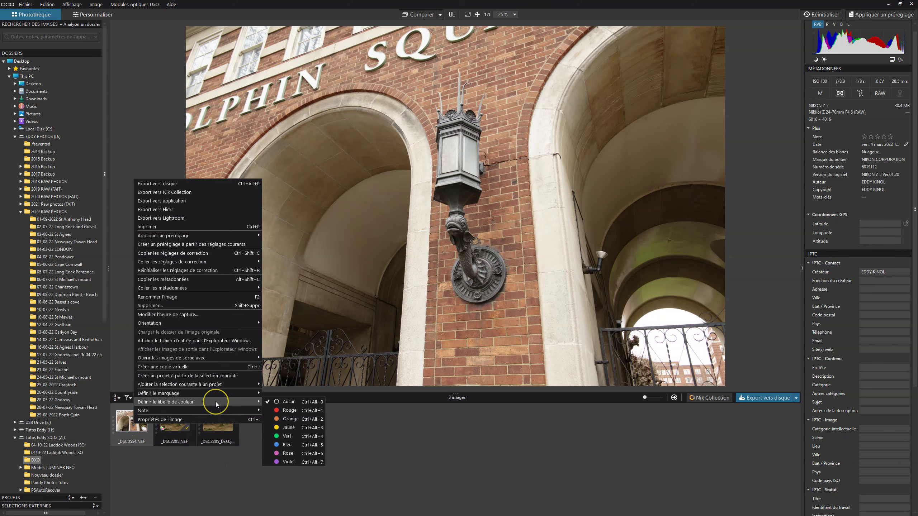
click(284, 411)
mouse_move(131, 423)
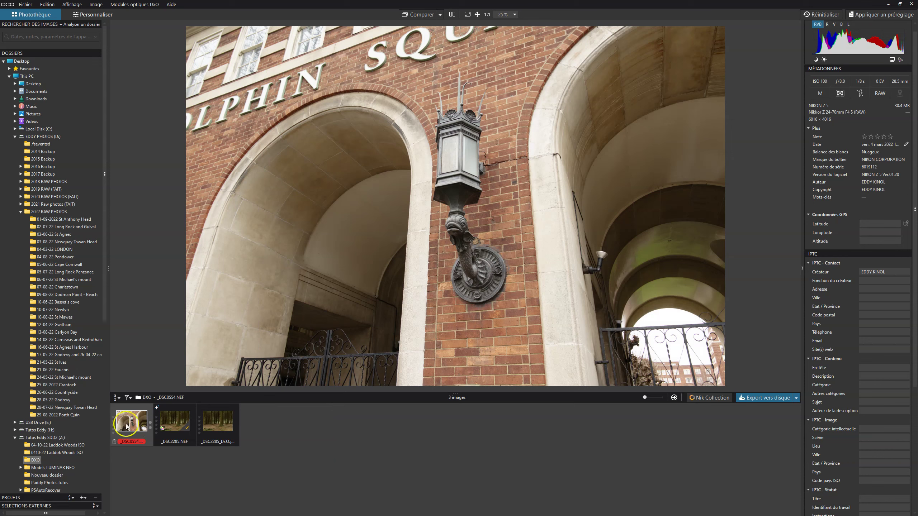
right_click(139, 422)
mouse_move(171, 398)
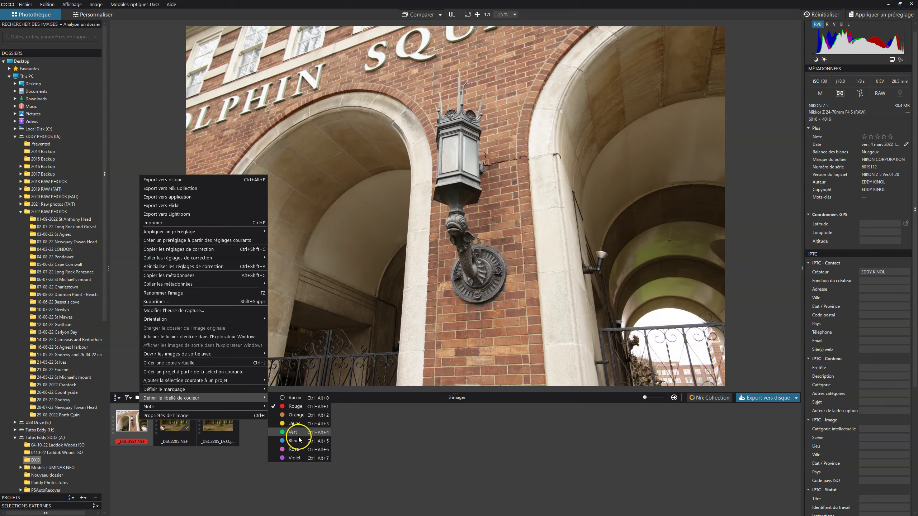
click(298, 439)
Give the forest photo _DSC2285.NEF a yellow colour label.
click(181, 426)
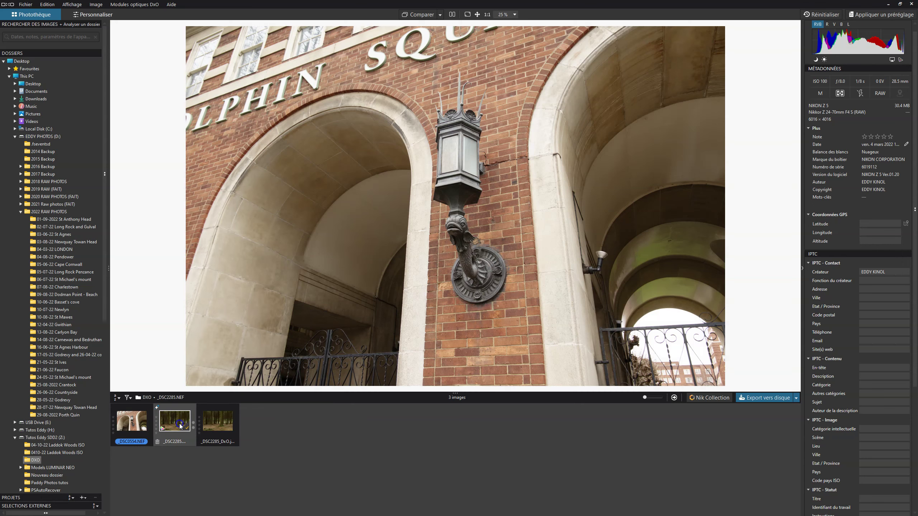
right_click(181, 426)
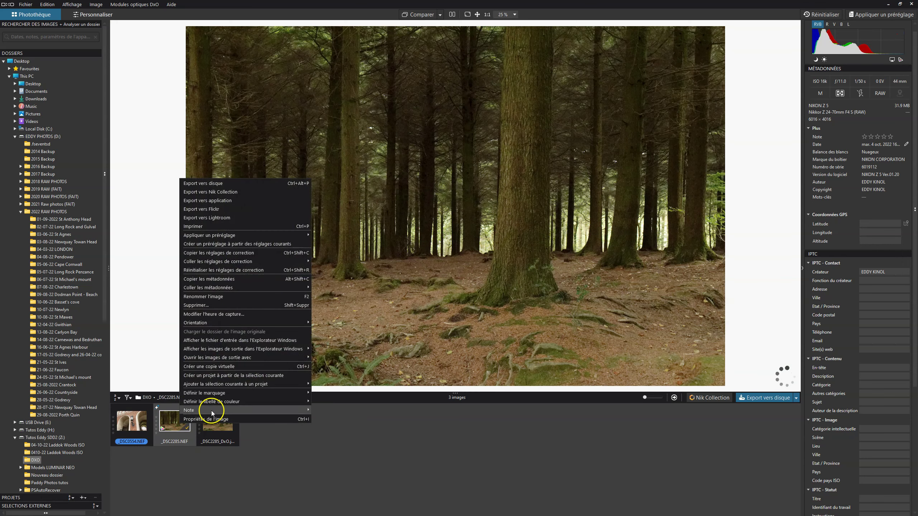
mouse_move(211, 402)
click(335, 428)
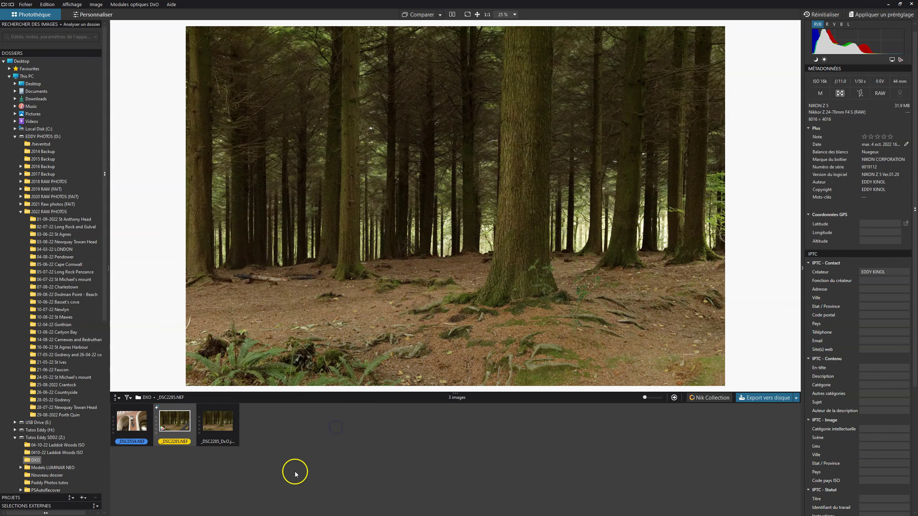
Open the lighthouse photo _DSC2223.NEF in Personnaliser for editing.
click(131, 443)
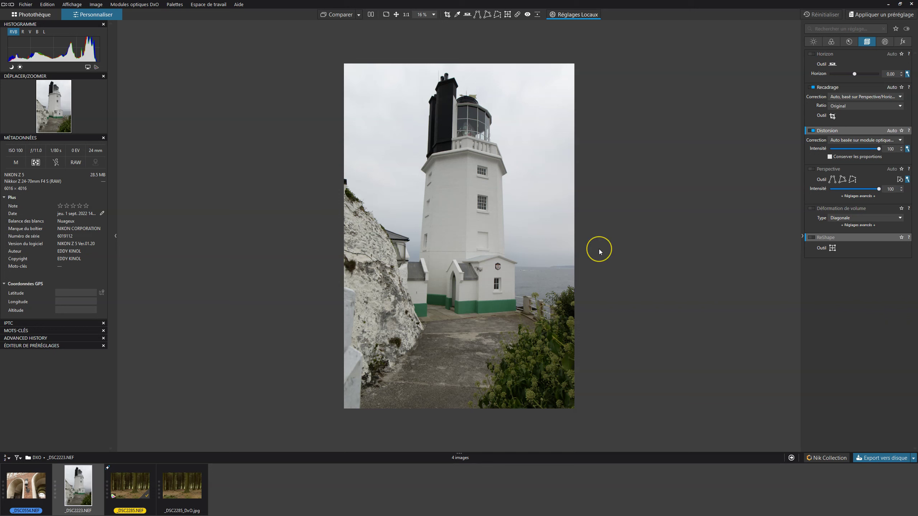
drag(598, 252, 514, 35)
Turn on ReShape, try the 8x8, 32x32 and 4x4 grids, and settle on 16x16.
click(508, 15)
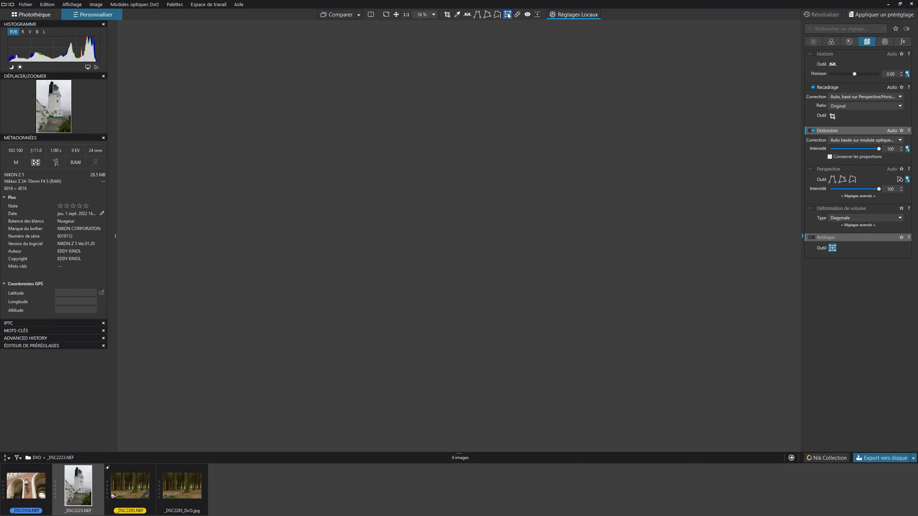
click(509, 15)
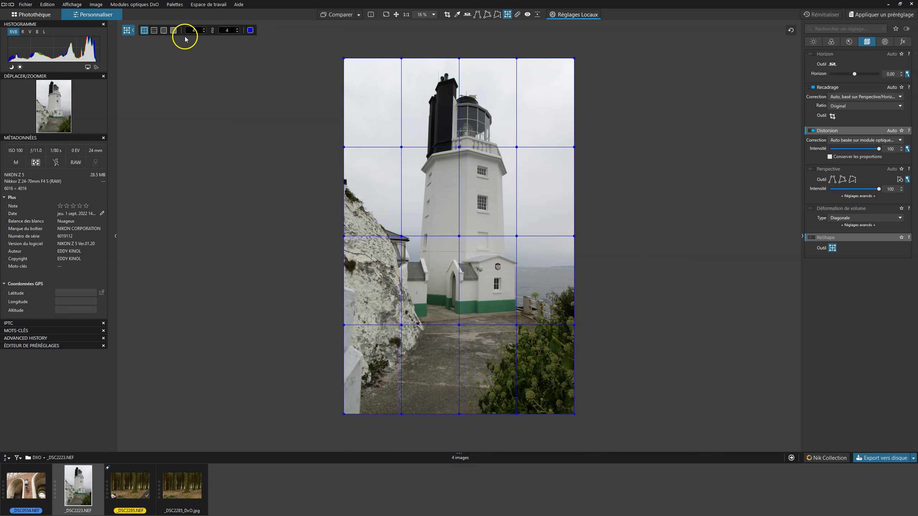
click(154, 30)
click(164, 30)
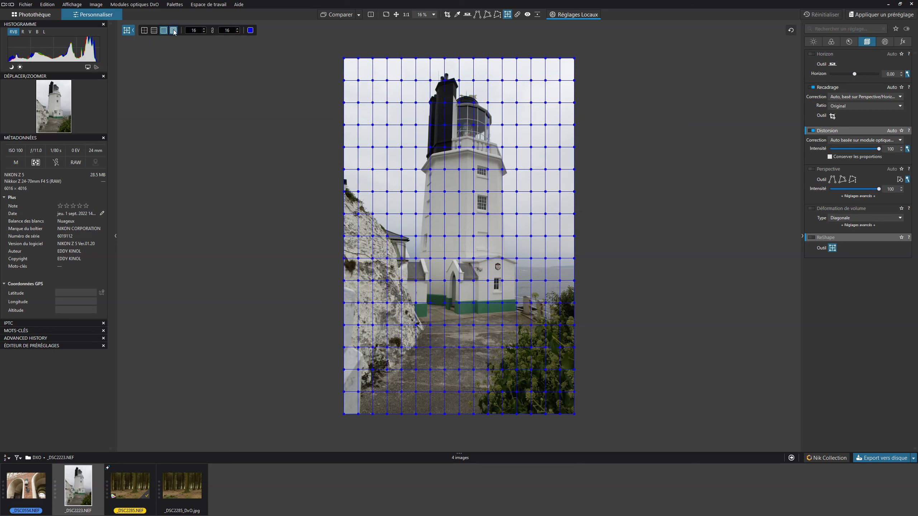
click(174, 30)
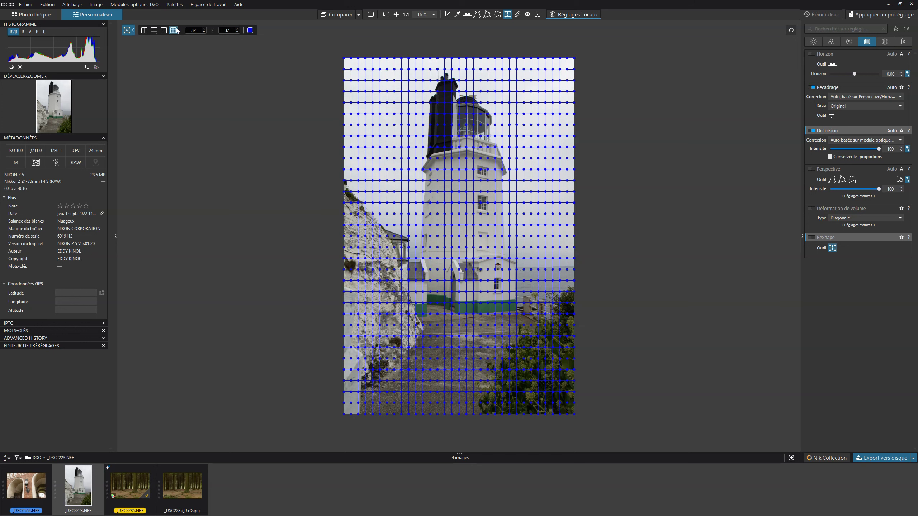
click(145, 31)
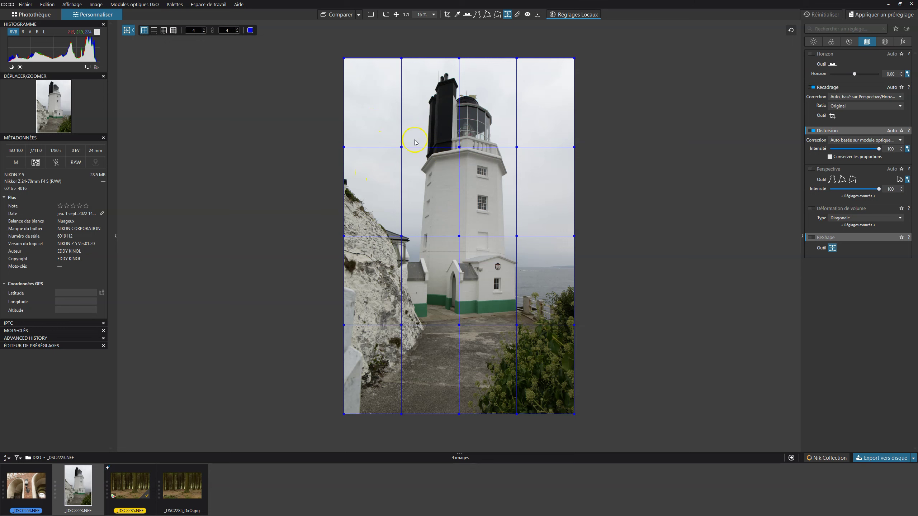
click(165, 32)
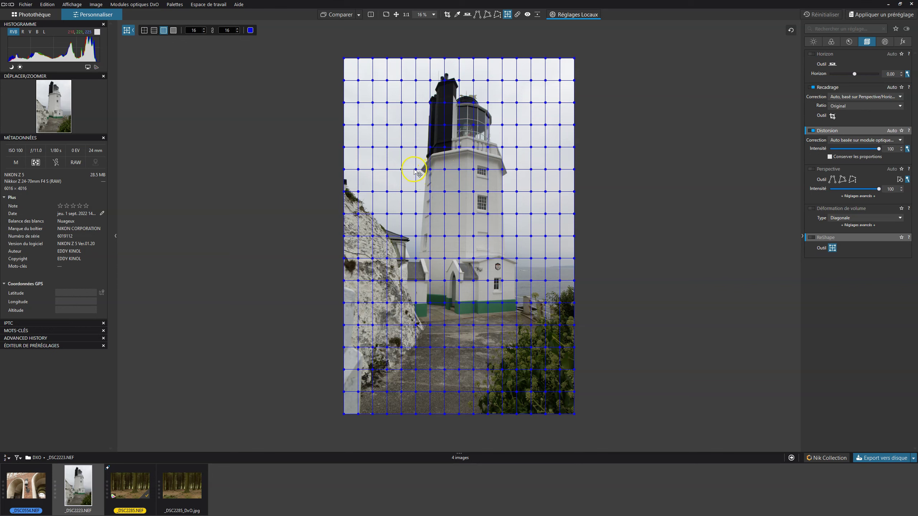
Nudge grid nodes along the lighthouse tower's left edge slightly leftward.
scroll(416, 169, up, 1)
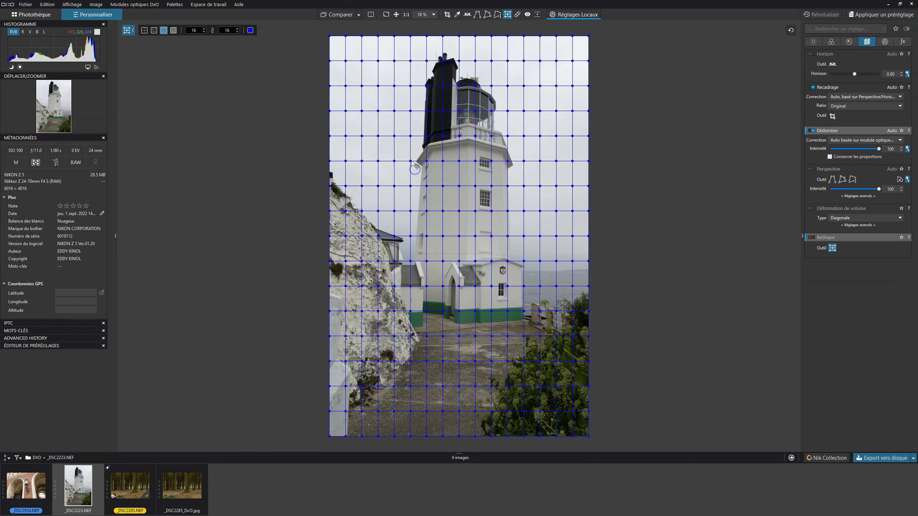
drag(411, 160, 409, 162)
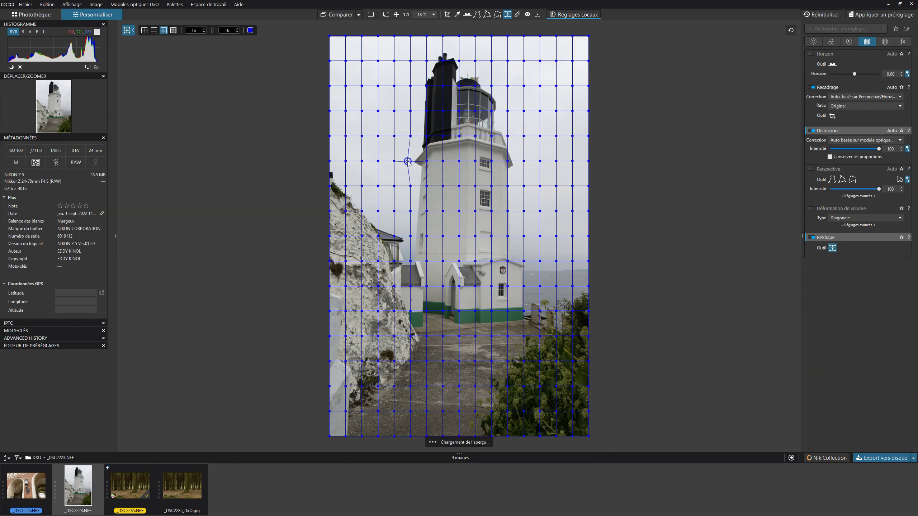
click(410, 187)
drag(409, 187, 407, 210)
click(408, 209)
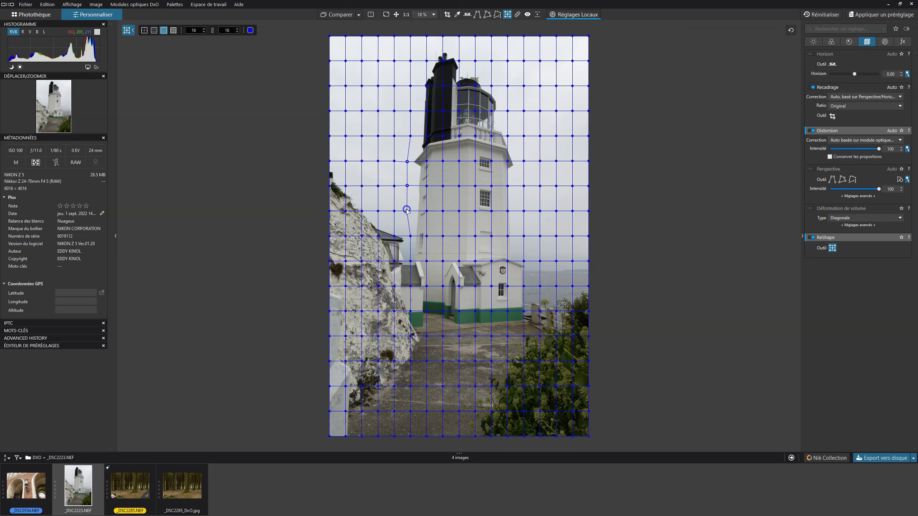
click(430, 164)
click(411, 201)
click(427, 182)
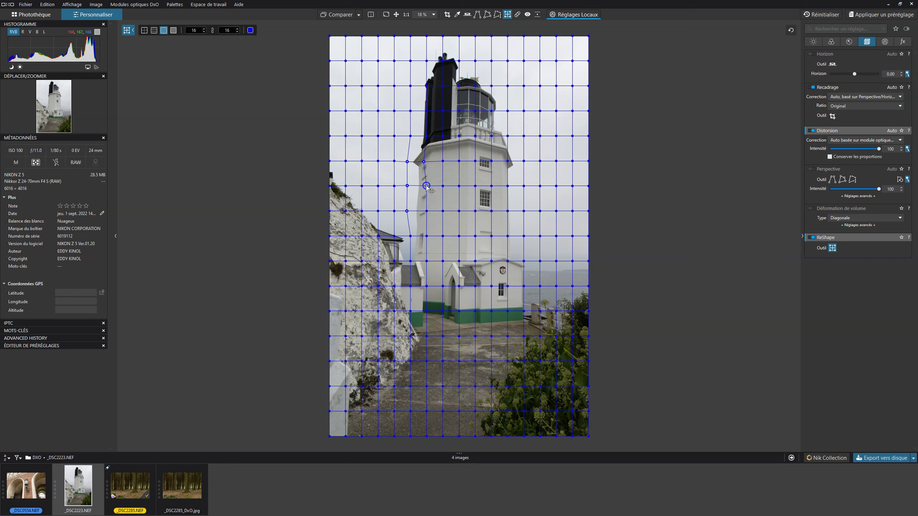
click(425, 210)
click(424, 236)
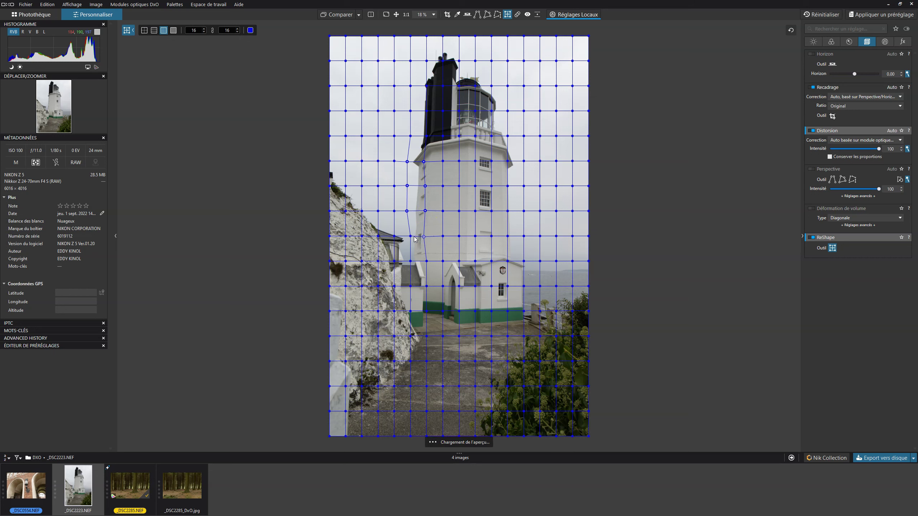
drag(411, 237, 408, 237)
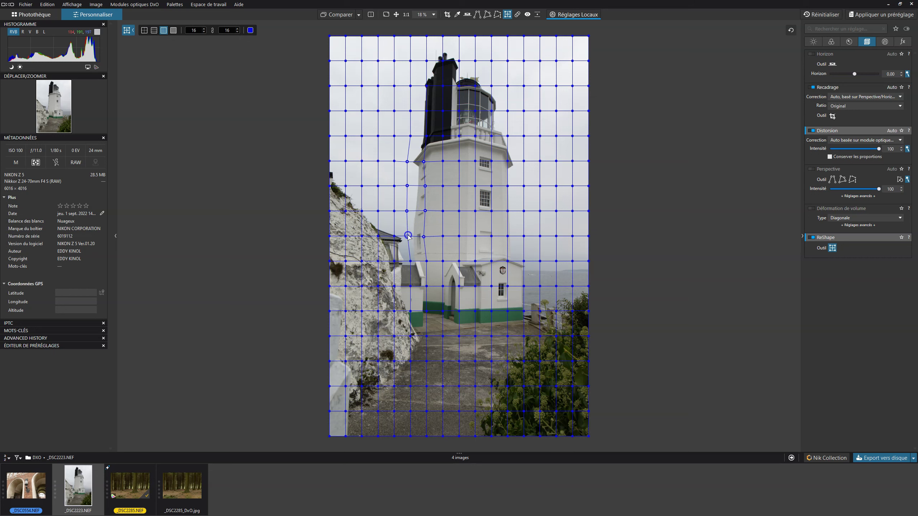
click(409, 239)
click(437, 111)
Shift the grid points along the tower's right edge leftward.
drag(507, 186, 506, 236)
drag(508, 161, 507, 162)
drag(508, 110, 505, 111)
drag(507, 260, 506, 310)
Shift the remaining lower-left and upper grid points left, then compare with the original.
drag(409, 235, 424, 210)
drag(423, 162, 422, 185)
drag(424, 210, 423, 286)
drag(427, 311, 426, 310)
drag(410, 136, 408, 86)
drag(411, 60, 409, 61)
drag(426, 135, 423, 135)
drag(426, 111, 424, 111)
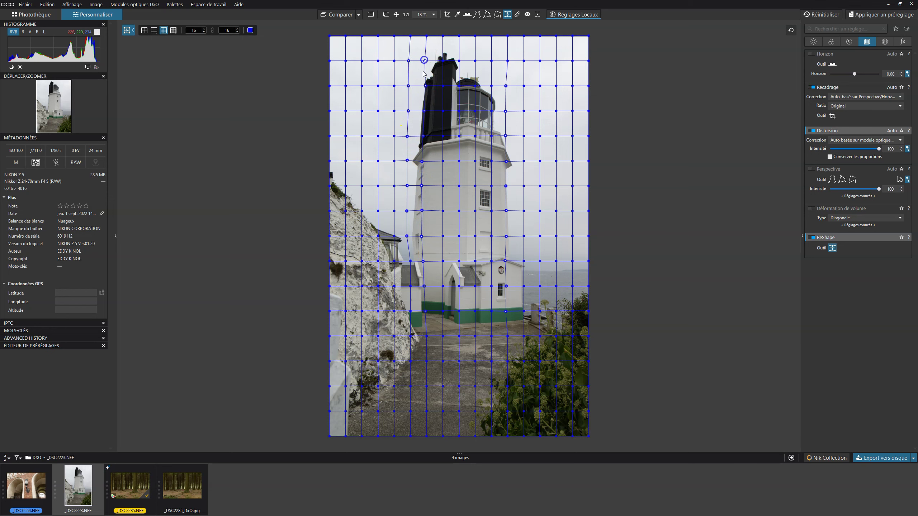
click(336, 16)
Toggle Comparer repeatedly to flip between the reshaped lighthouse and the original photo.
click(334, 16)
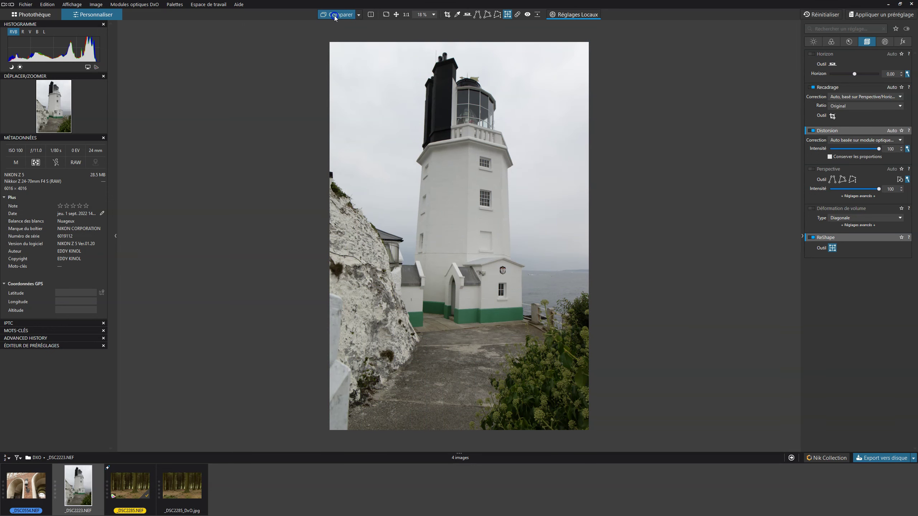
click(335, 16)
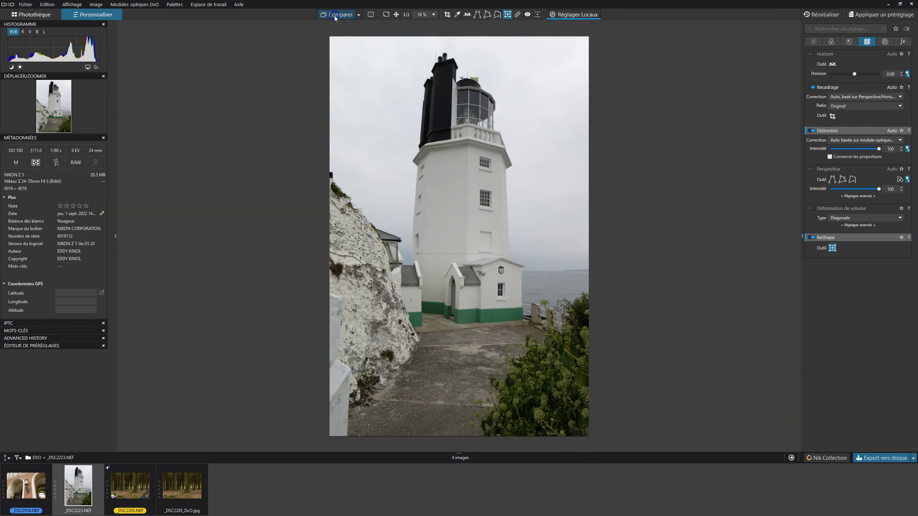
click(335, 16)
click(334, 16)
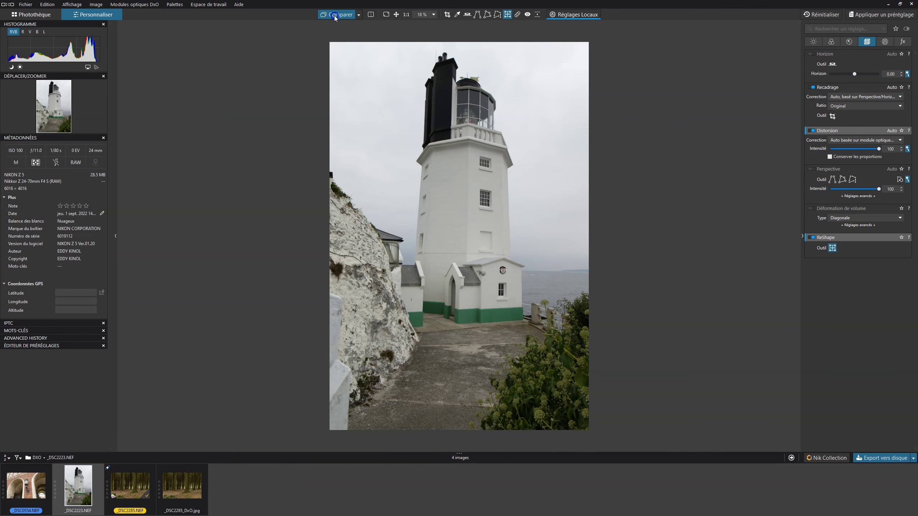
click(335, 16)
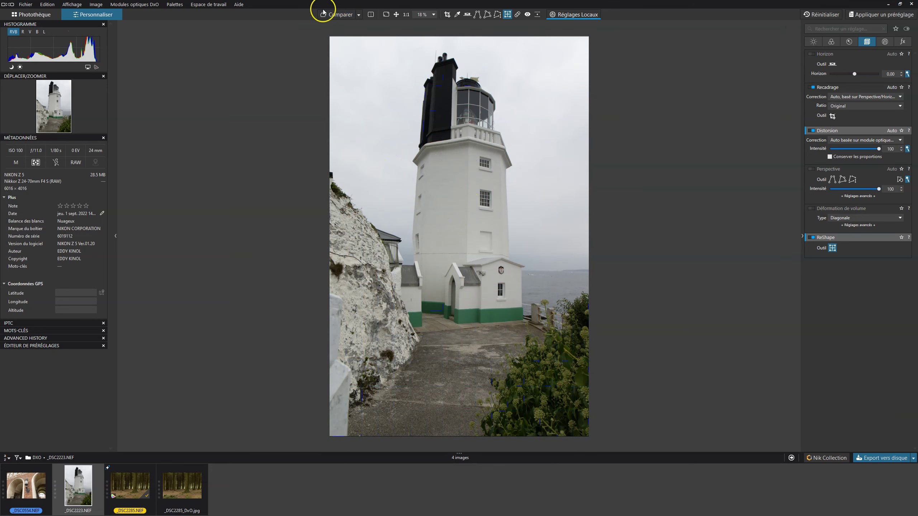
click(336, 16)
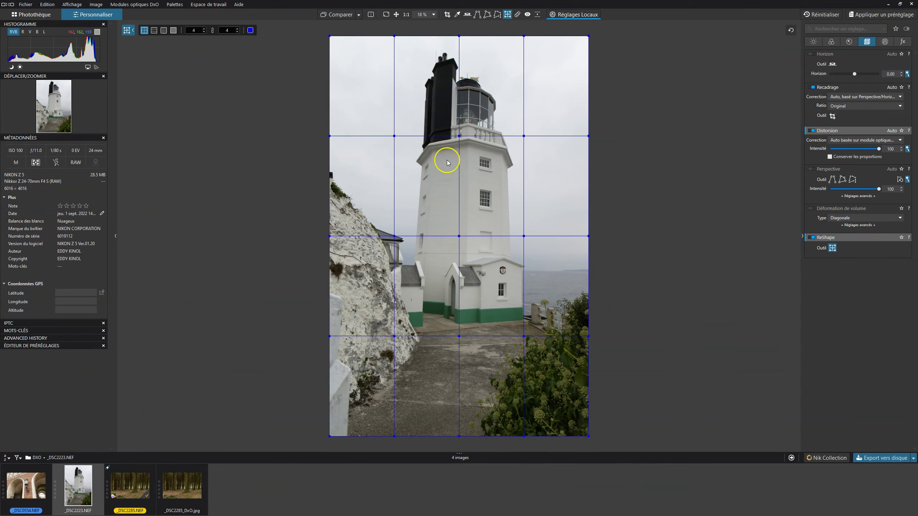
Bend the 4×4 grid's middle line left along the tower at top, middle and upper nodes.
click(459, 136)
drag(460, 136, 448, 136)
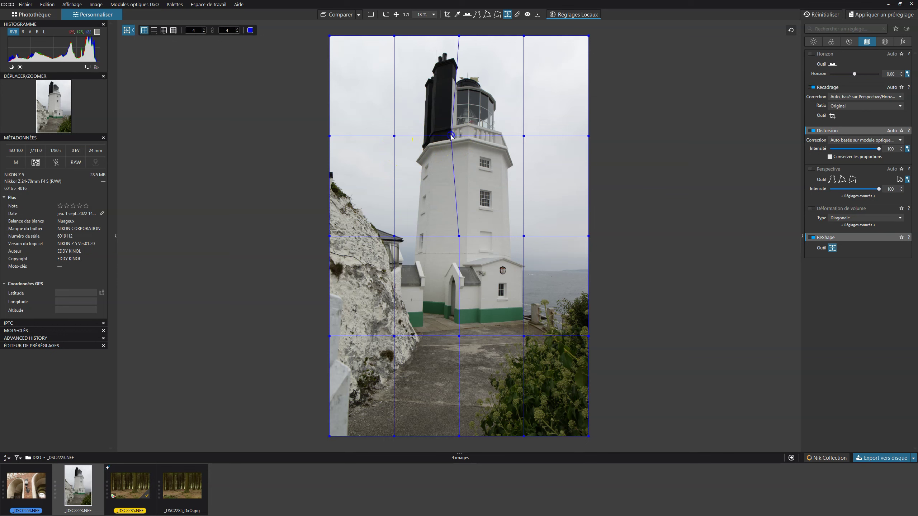
drag(459, 236, 447, 235)
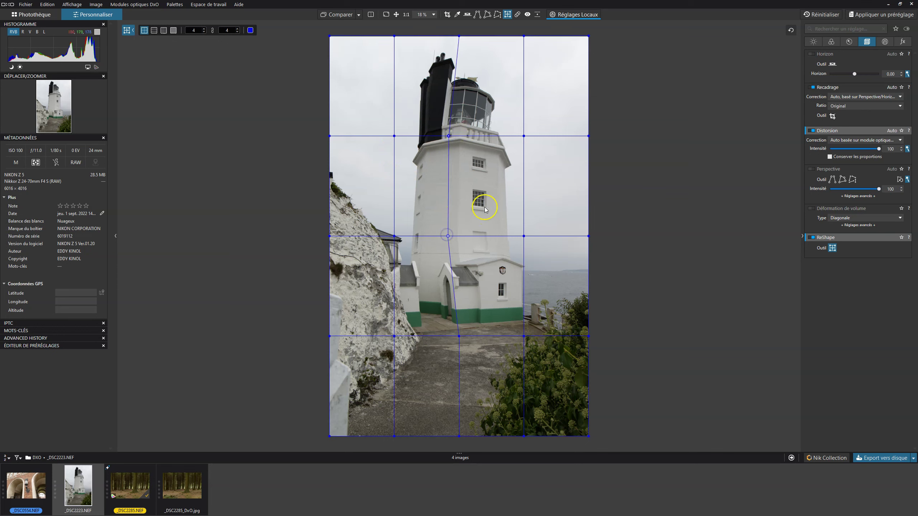
click(449, 136)
drag(459, 36, 447, 36)
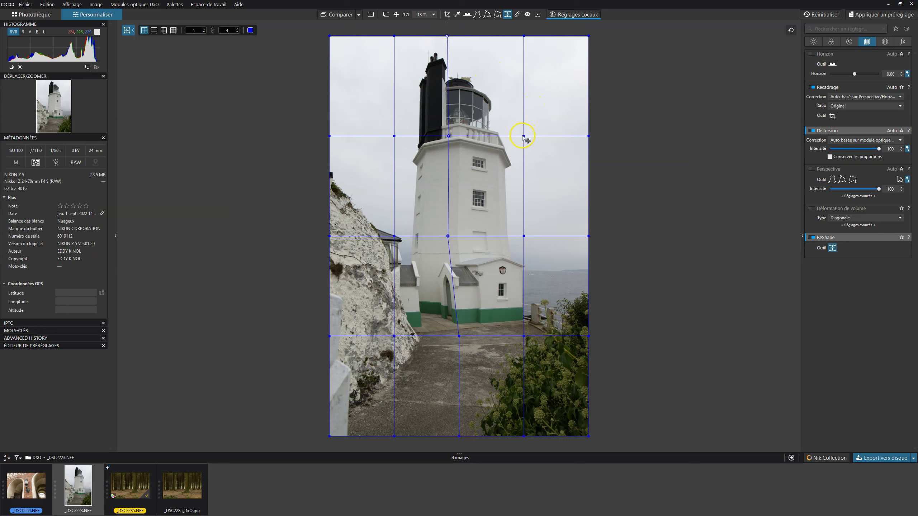
Pull the right grid line's top, mid-height and lower nodes left onto the tower.
drag(523, 135, 509, 134)
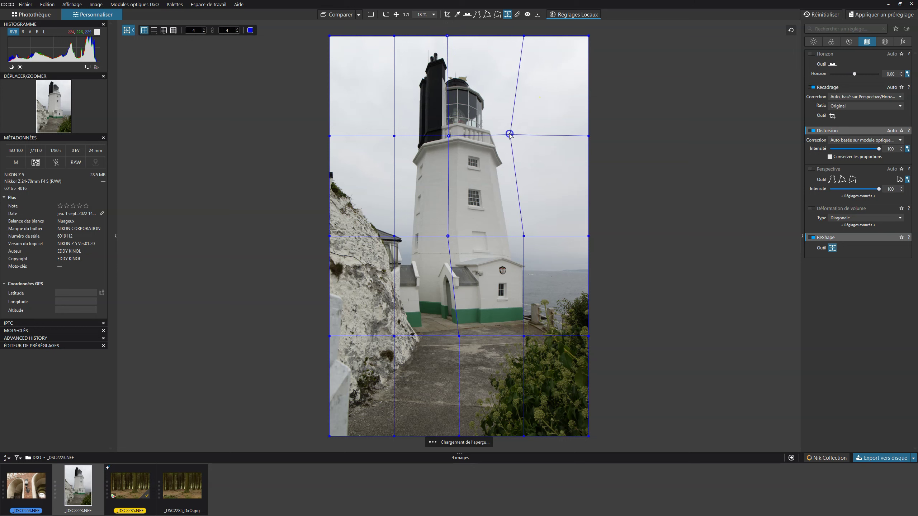
click(523, 236)
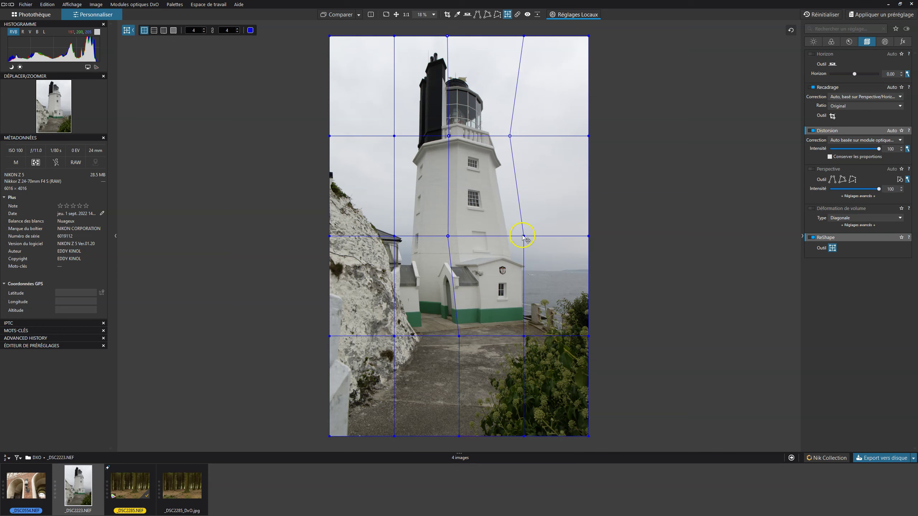
drag(524, 237, 516, 237)
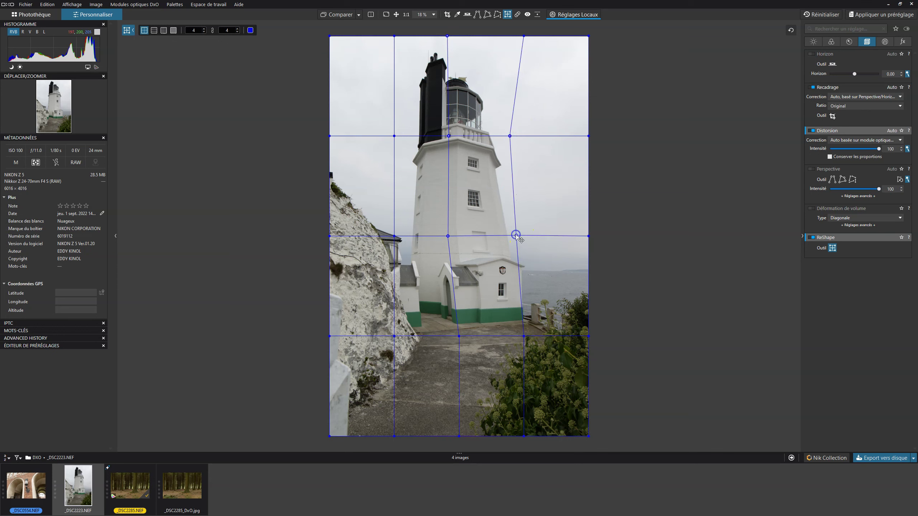
drag(523, 336, 517, 337)
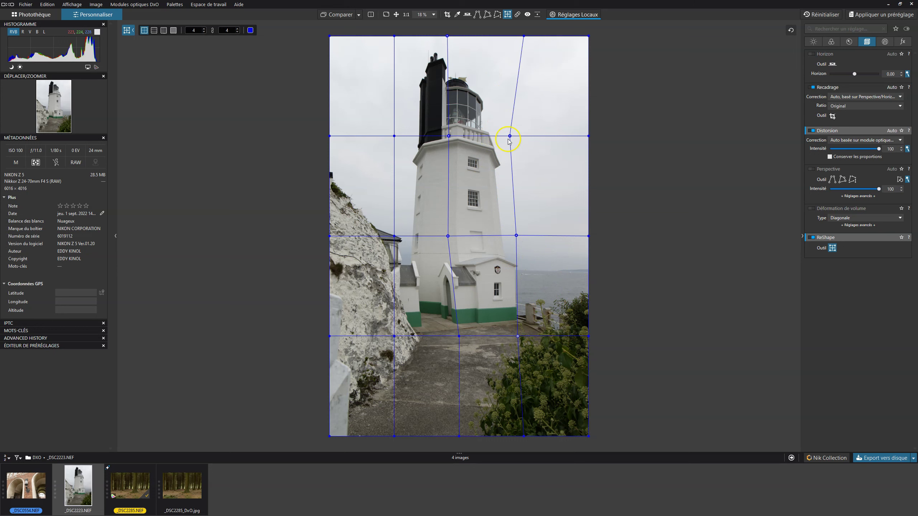
Nudge the bottom middle node left, then compare the corrected tower with the original.
click(126, 30)
drag(459, 336, 457, 337)
click(341, 14)
click(340, 14)
click(340, 14)
click(340, 15)
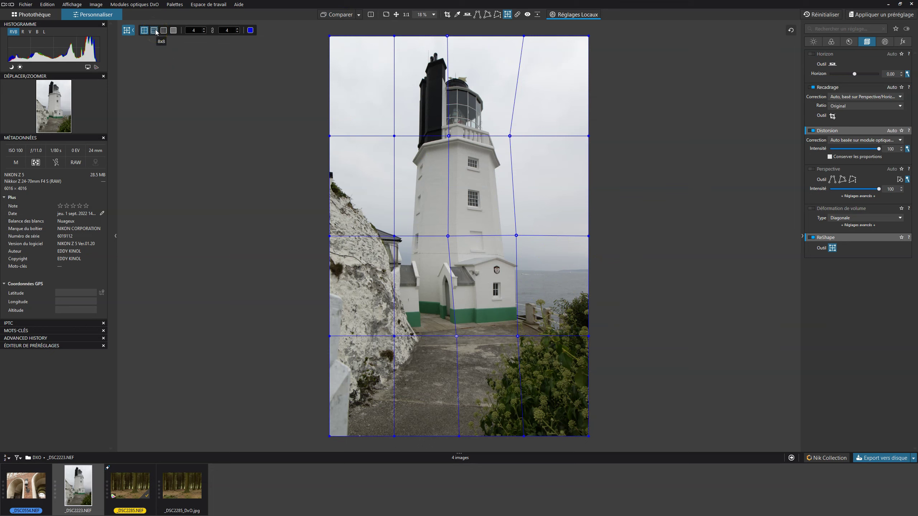
Replace the grid with an 8×8 ReShape grid and pull two central nodes left.
click(156, 32)
click(436, 280)
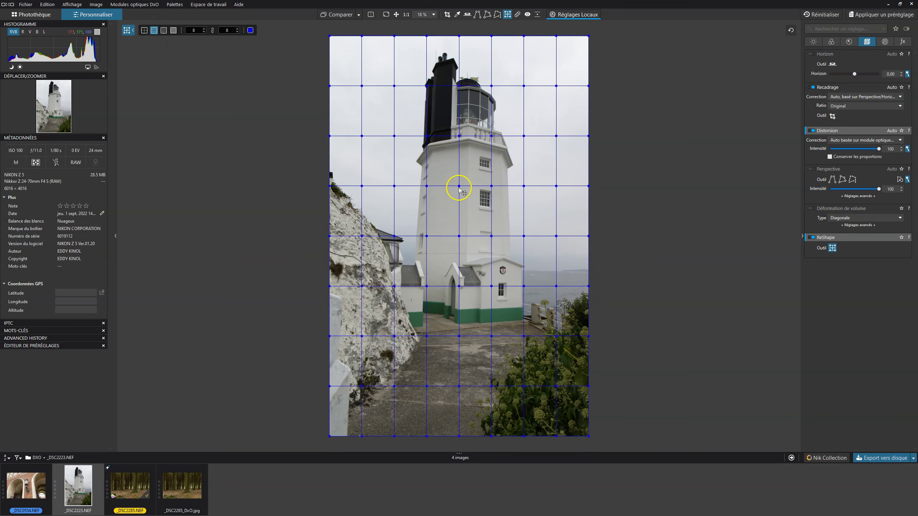
drag(458, 185, 453, 185)
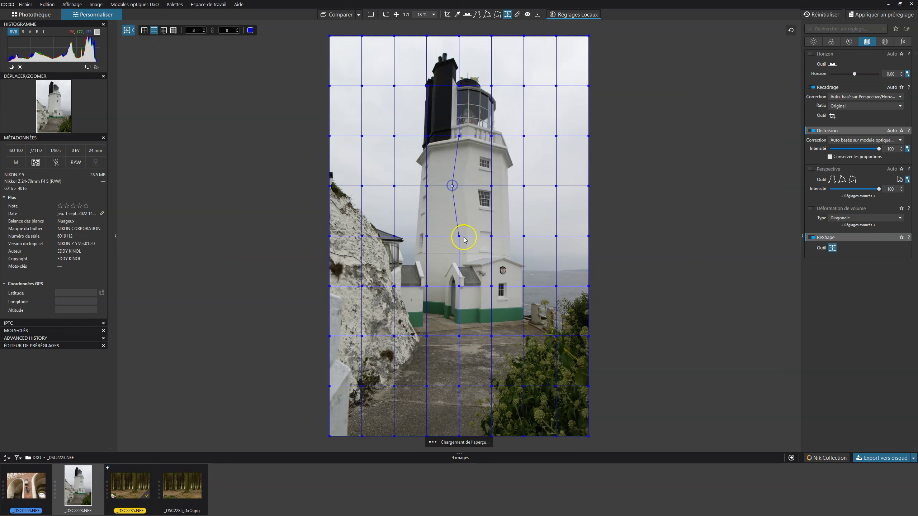
drag(459, 235, 451, 236)
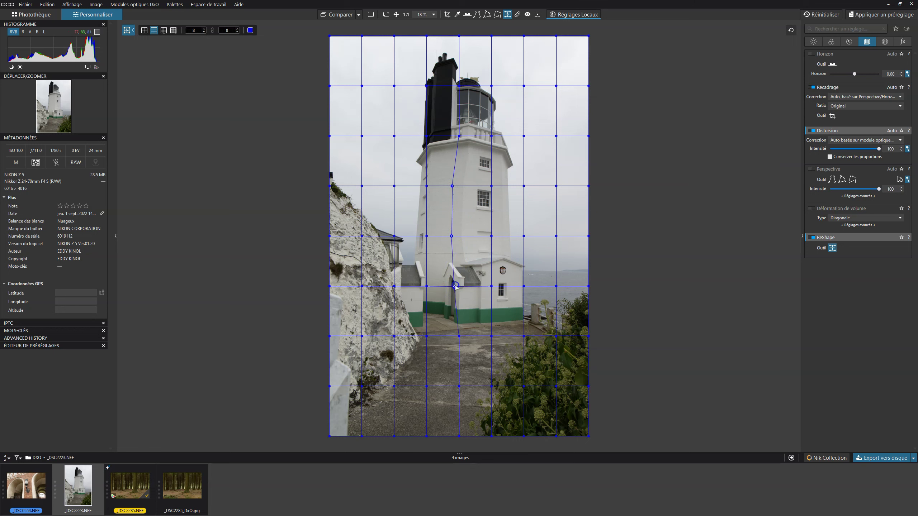
Nudge the tower's right-side lower, middle and upper nodes left, then view the original.
drag(492, 286, 490, 287)
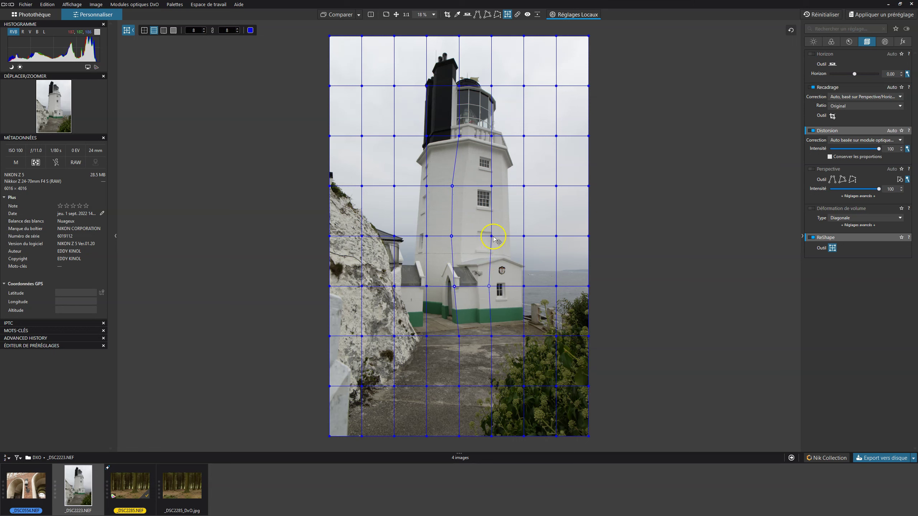
drag(492, 235, 488, 238)
click(492, 186)
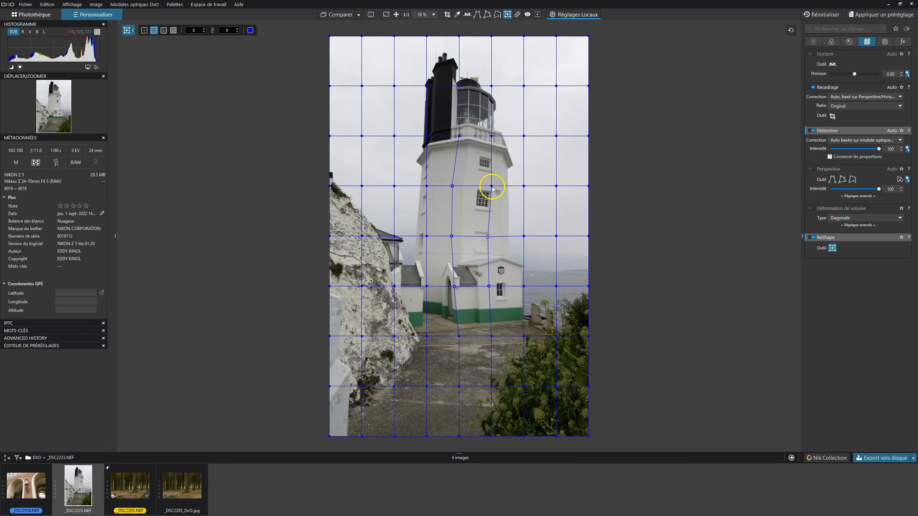
drag(492, 136, 488, 137)
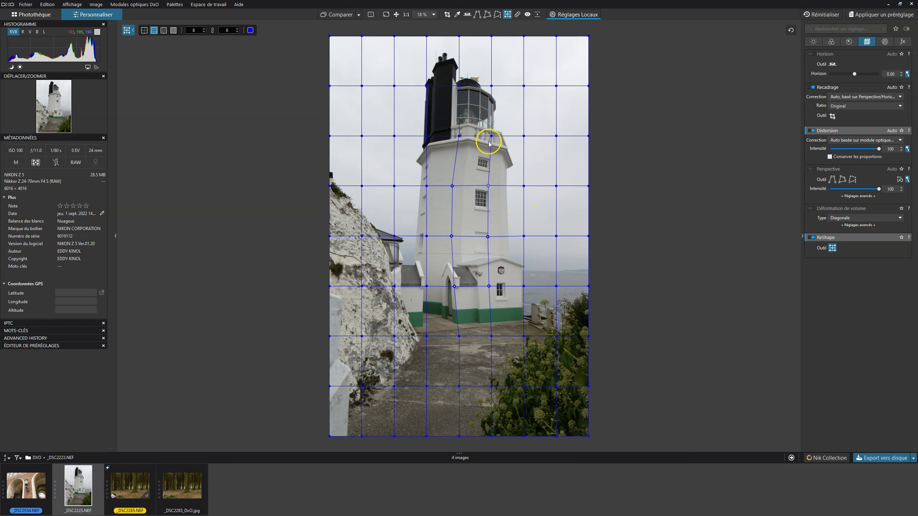
click(328, 14)
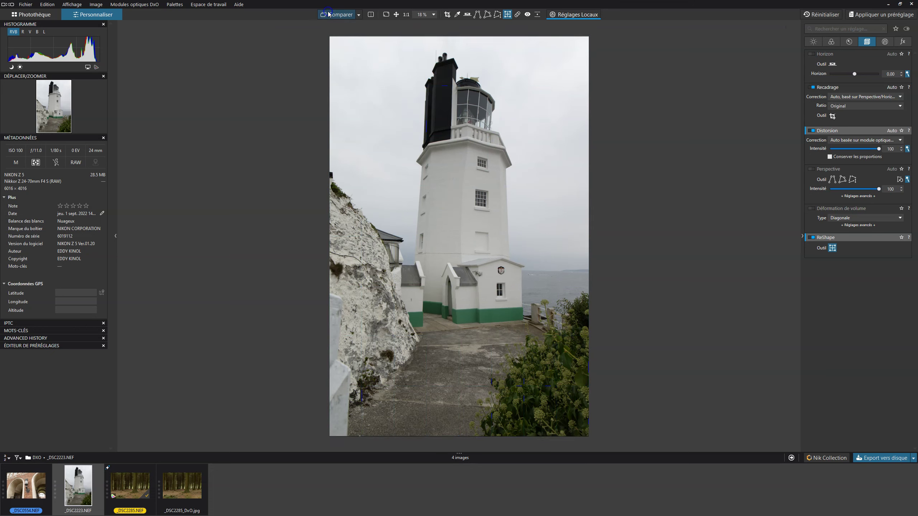
click(180, 31)
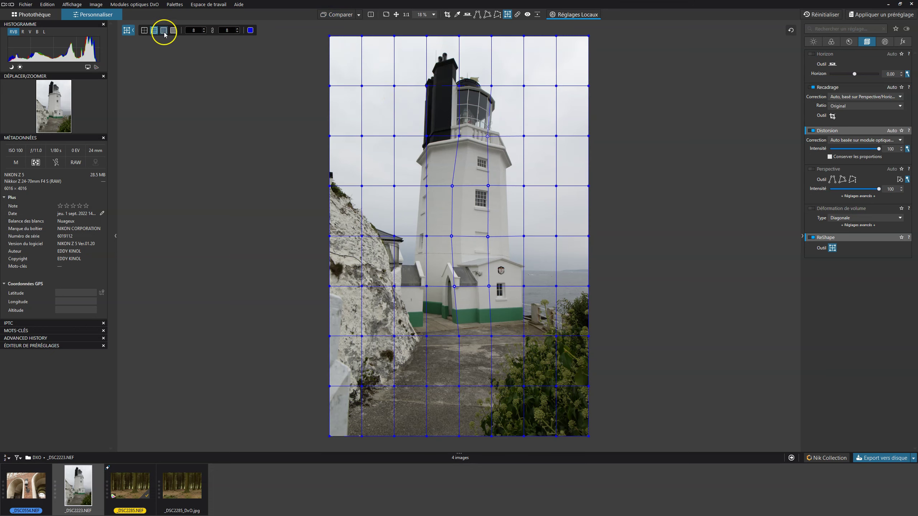
Reset to a fresh 16×16 ReShape grid, then switch it to 32×32.
click(441, 279)
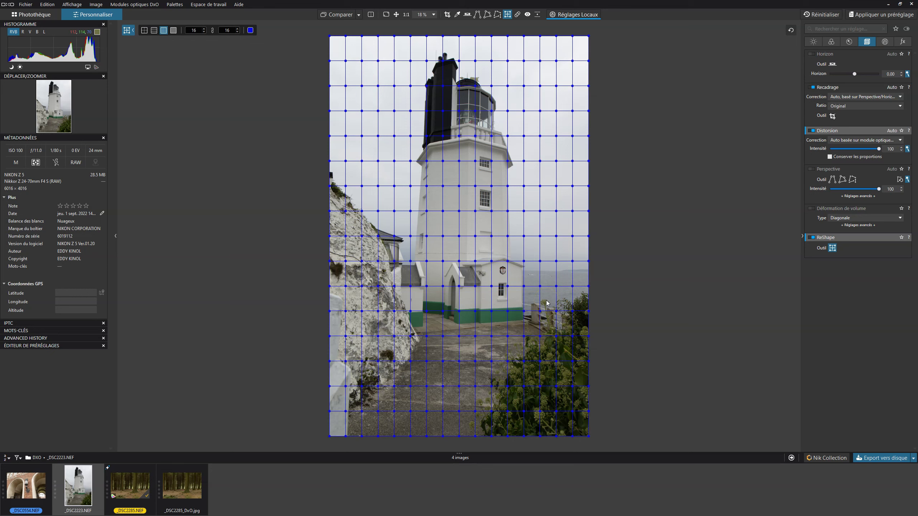
click(176, 29)
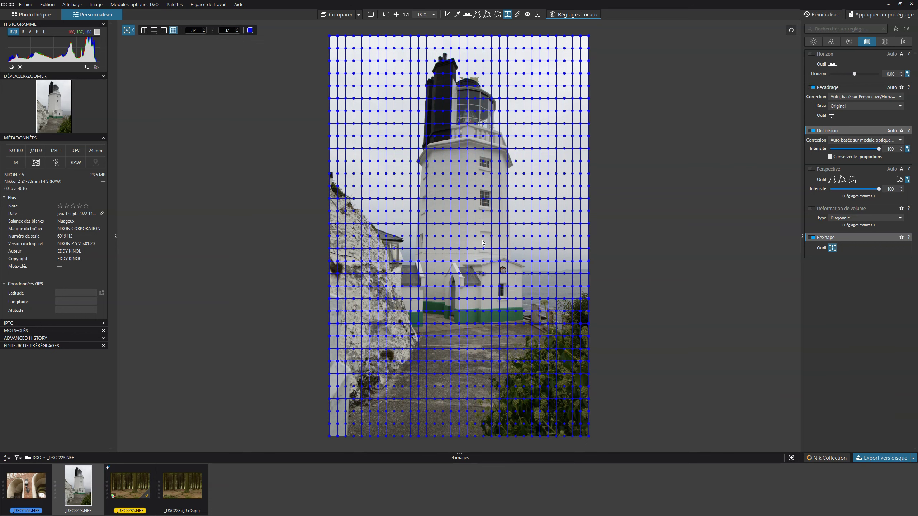
key(Escape)
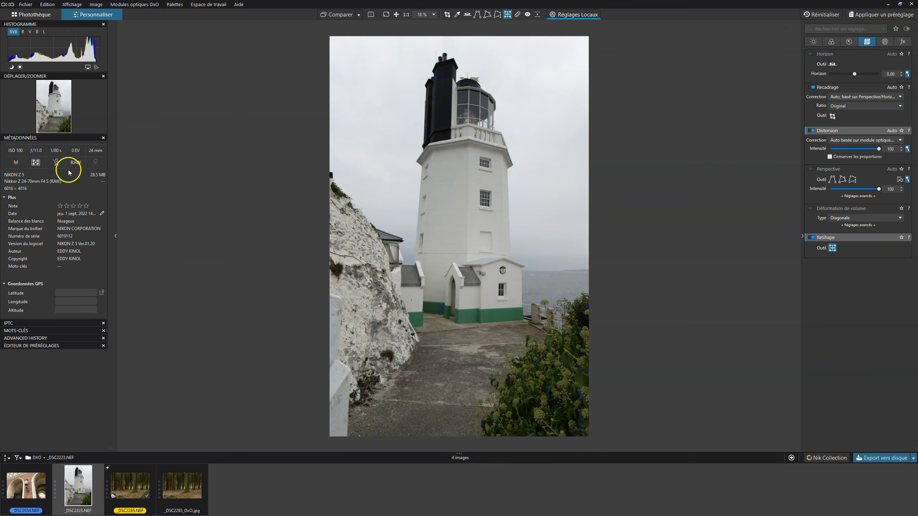